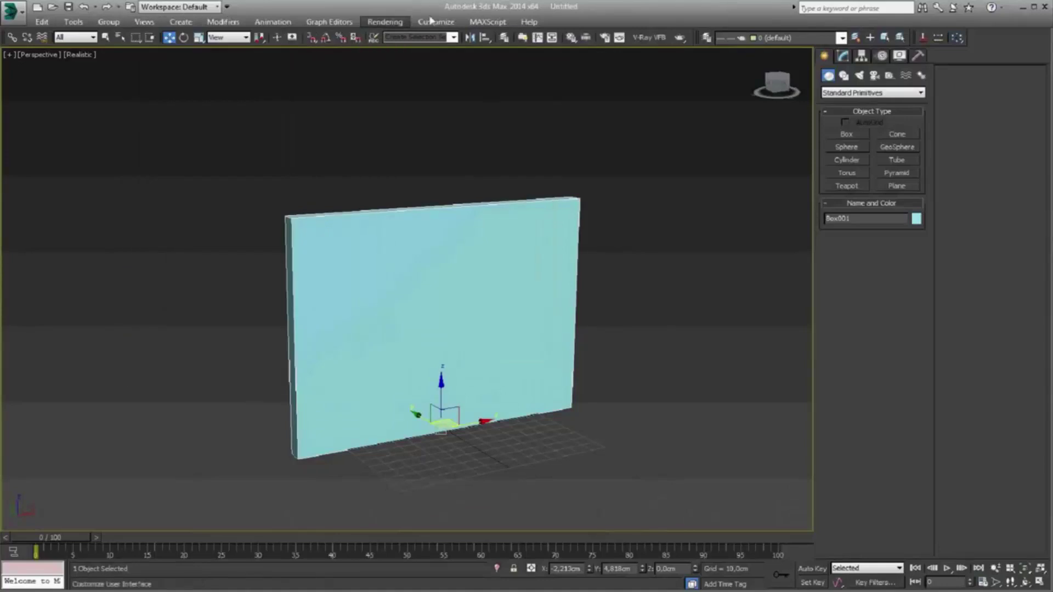
Open the Material Editor, place it beside the box and shorten its window
{"action": "left_click", "coordinate": [487, 22]}
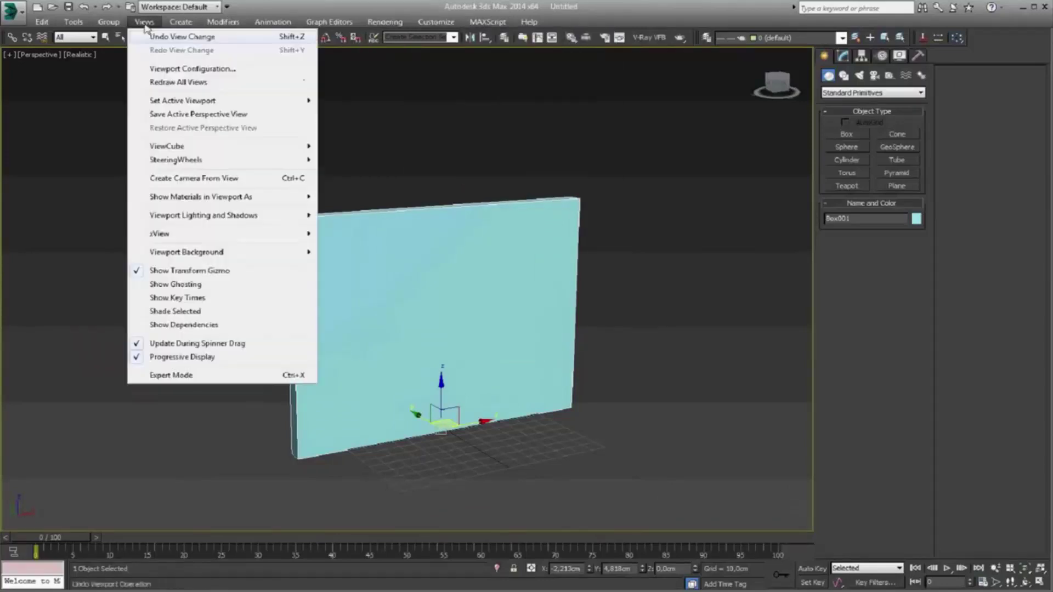
{"action": "left_click", "coordinate": [92, 213]}
{"action": "key", "text": "m"}
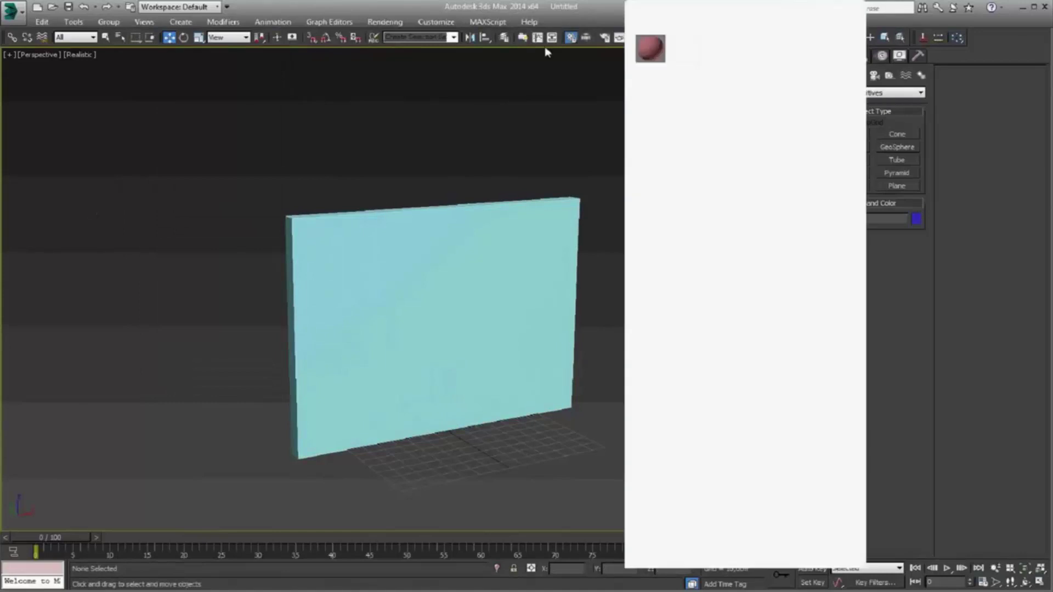
{"action": "left_click_drag", "start_coordinate": [719, 13], "coordinate": [138, 73]}
{"action": "left_click_drag", "start_coordinate": [182, 560], "coordinate": [182, 535]}
Look over the general preference settings and close them
{"action": "left_click", "coordinate": [144, 22]}
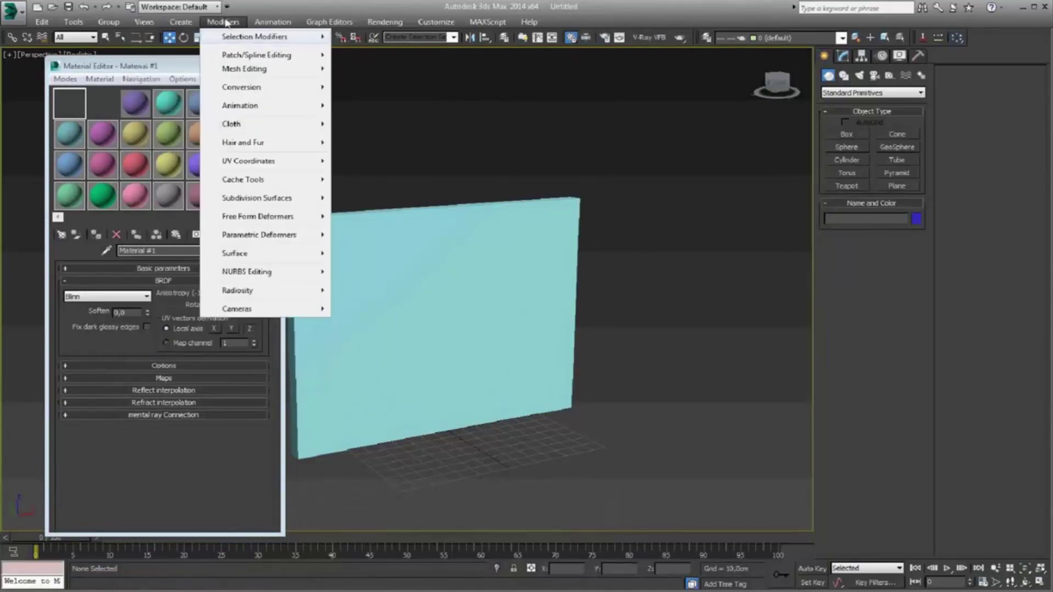
{"action": "left_click", "coordinate": [618, 82]}
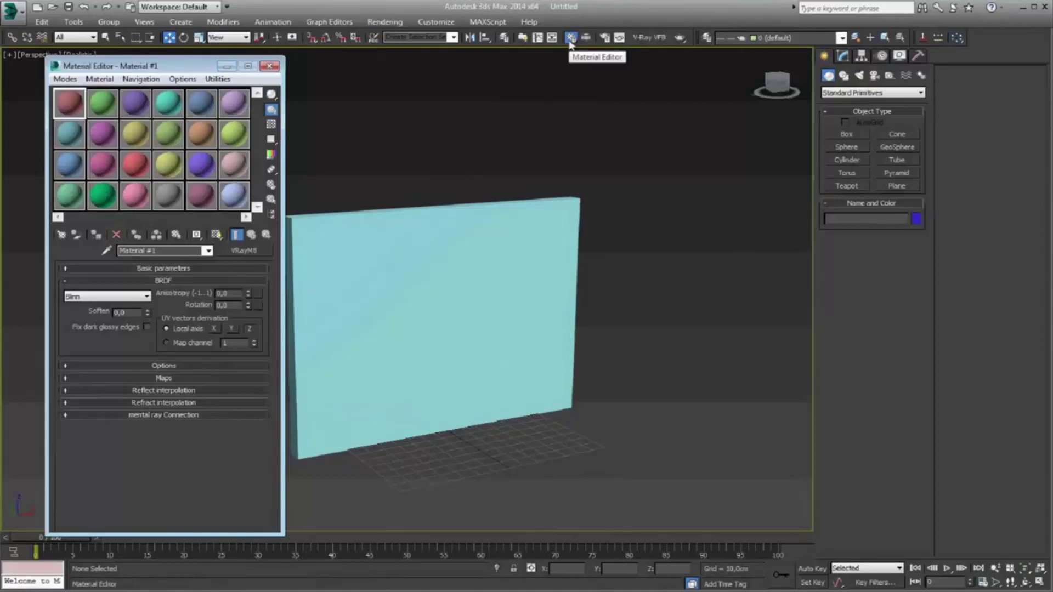
{"action": "left_click", "coordinate": [436, 22]}
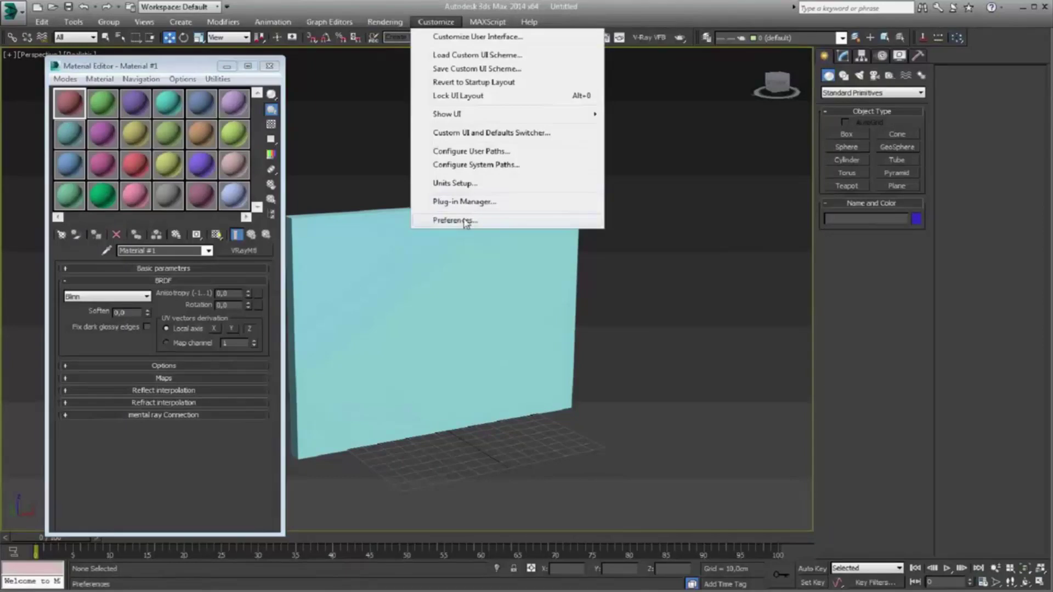
{"action": "left_click", "coordinate": [465, 221]}
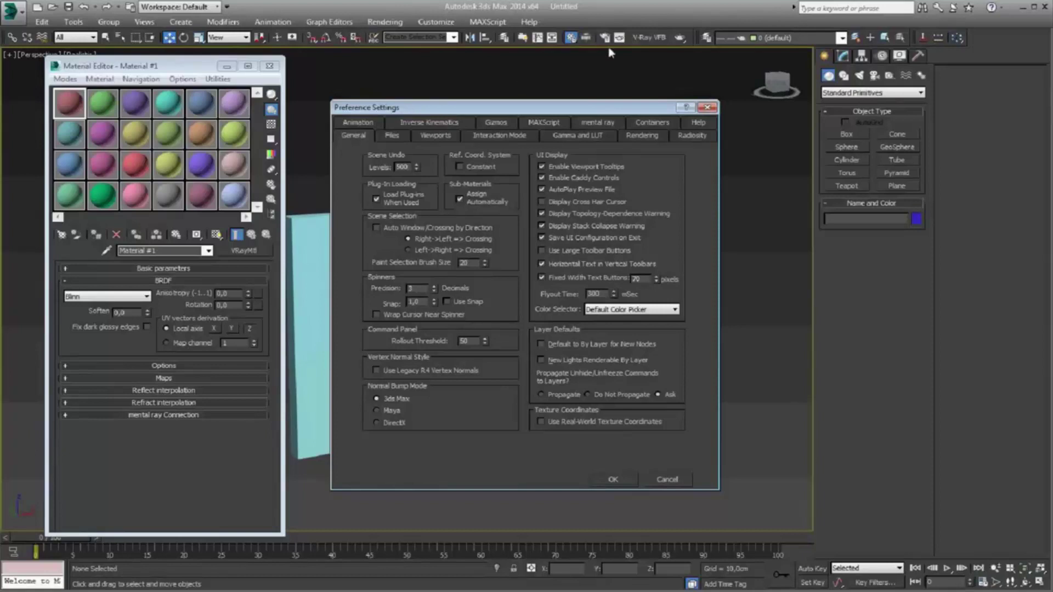
{"action": "left_click", "coordinate": [707, 107]}
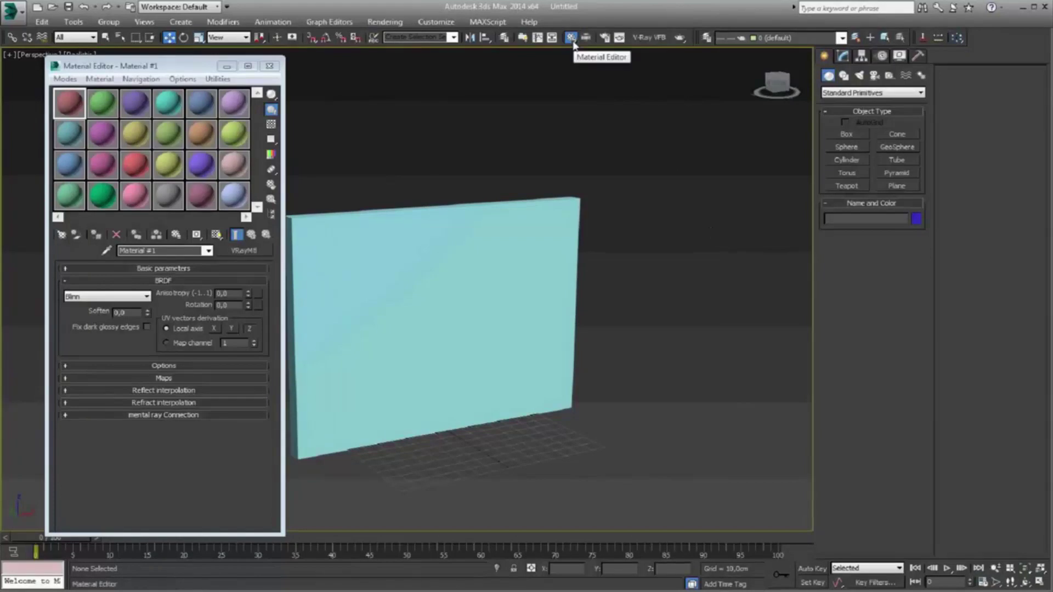
Collapse the BRDF settings of Material #1 and assign the material to the box
{"action": "left_click_drag", "start_coordinate": [116, 69], "coordinate": [180, 66]}
{"action": "left_click", "coordinate": [82, 57]}
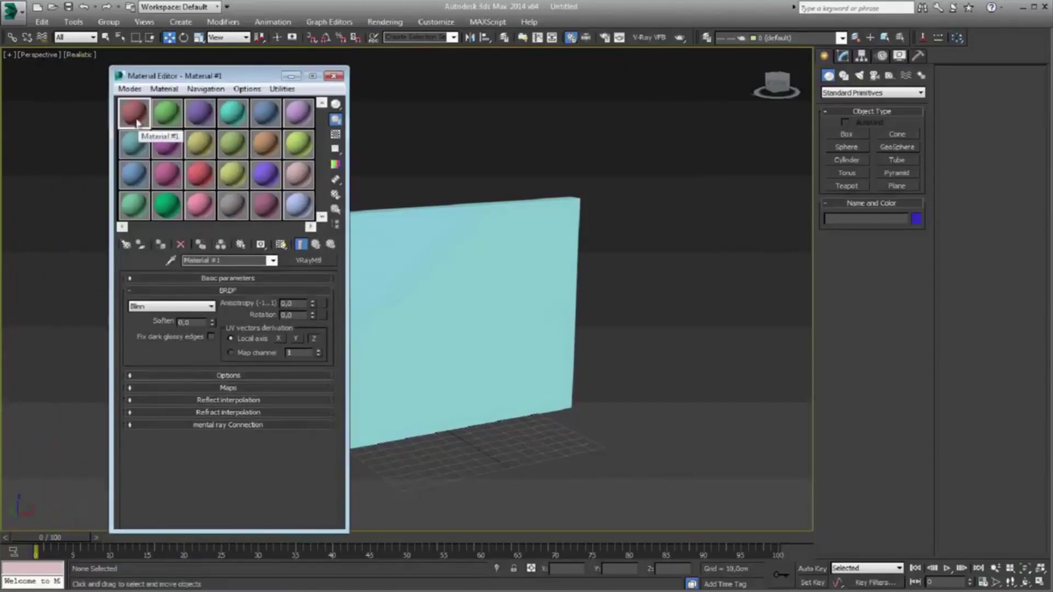
{"action": "left_click", "coordinate": [228, 290]}
{"action": "left_click_drag", "start_coordinate": [190, 83], "coordinate": [101, 88]}
{"action": "mouse_move", "coordinate": [48, 122]}
{"action": "left_mouse_down"}
{"action": "mouse_move", "coordinate": [418, 263]}
{"action": "mouse_move", "coordinate": [27, 122]}
{"action": "mouse_move", "coordinate": [42, 113]}
{"action": "left_mouse_up"}
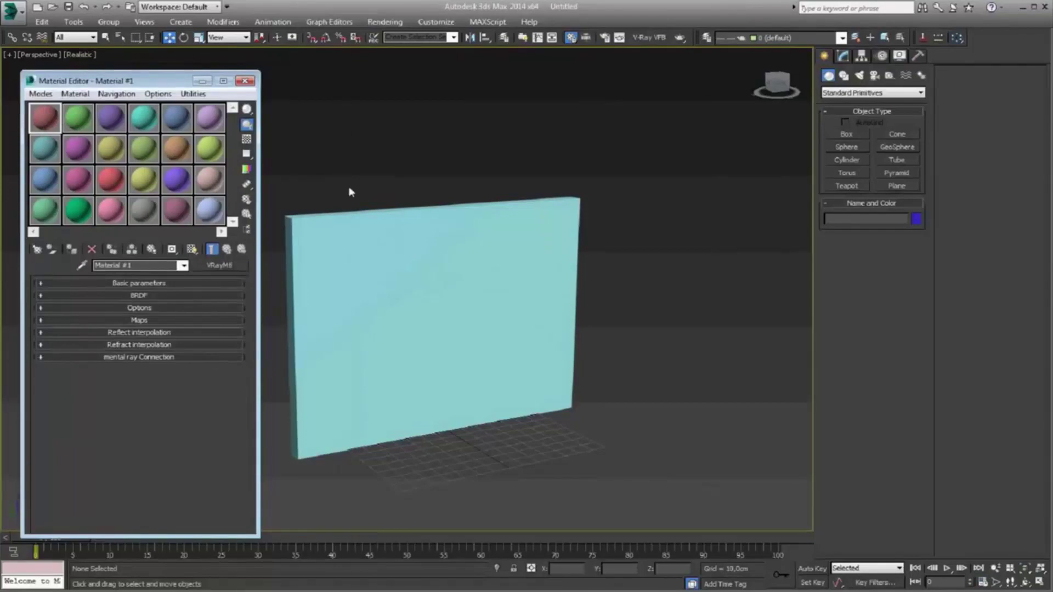
{"action": "left_click", "coordinate": [400, 228]}
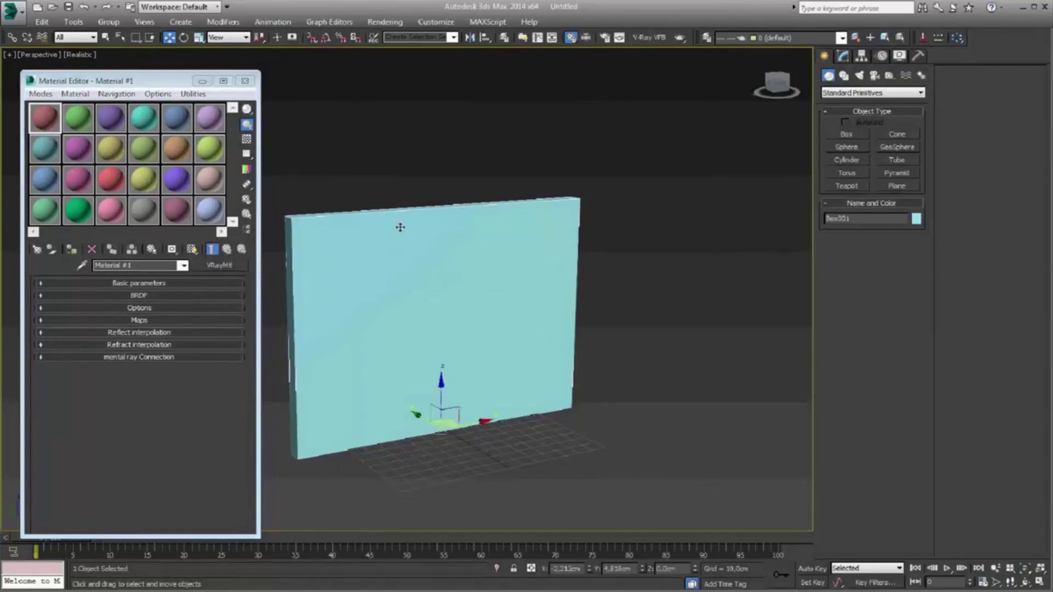
{"action": "left_click", "coordinate": [71, 251]}
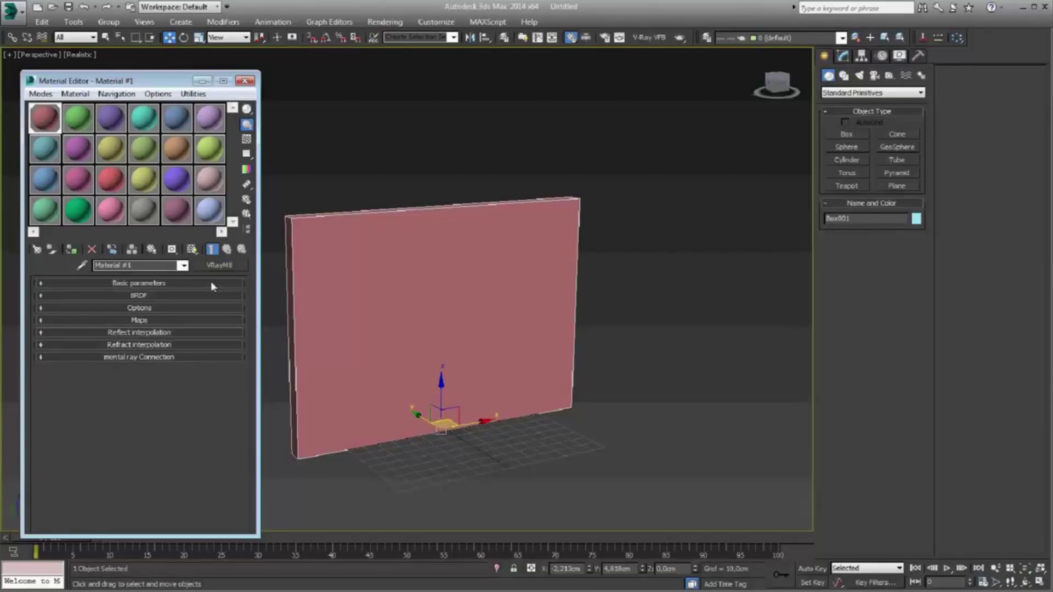
Set the diffuse colour of Material #1 to dark red with hue 255, saturation 234 and value 44
{"action": "left_click", "coordinate": [212, 284]}
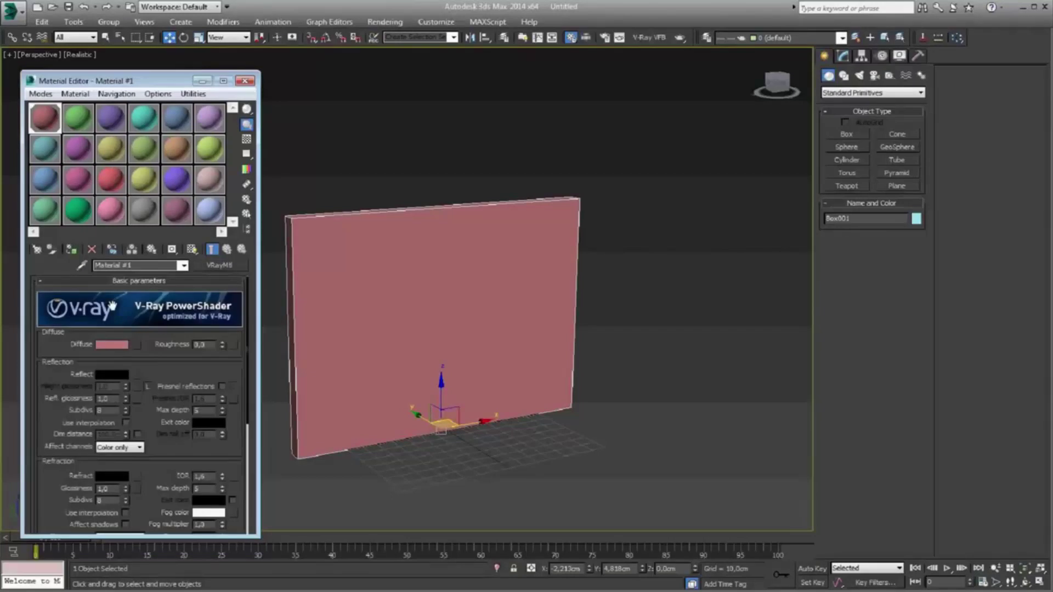
{"action": "left_click", "coordinate": [112, 344]}
{"action": "left_click", "coordinate": [394, 114]}
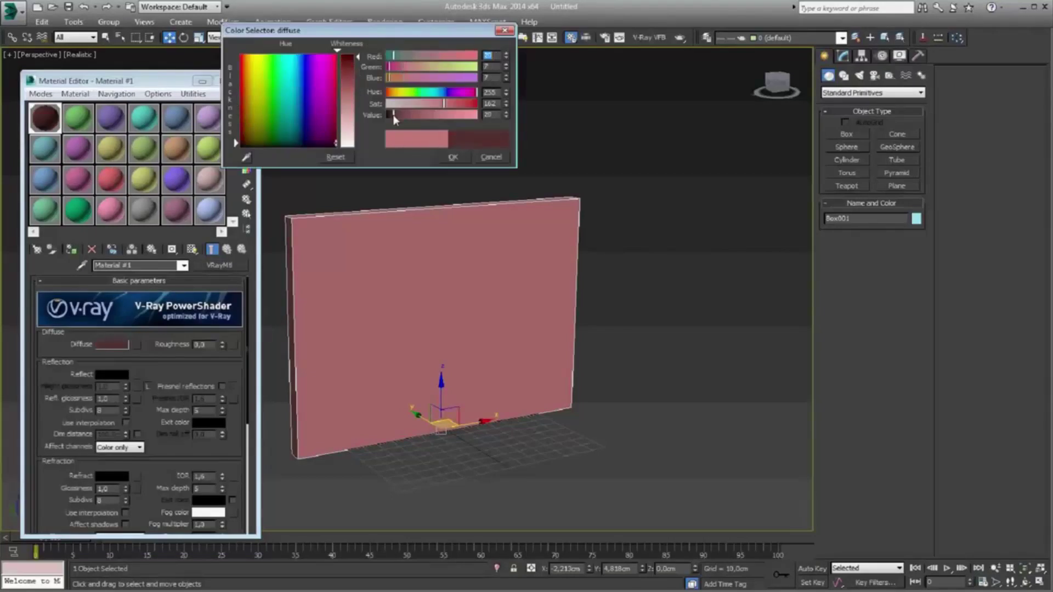
{"action": "left_click_drag", "start_coordinate": [394, 115], "coordinate": [402, 115]}
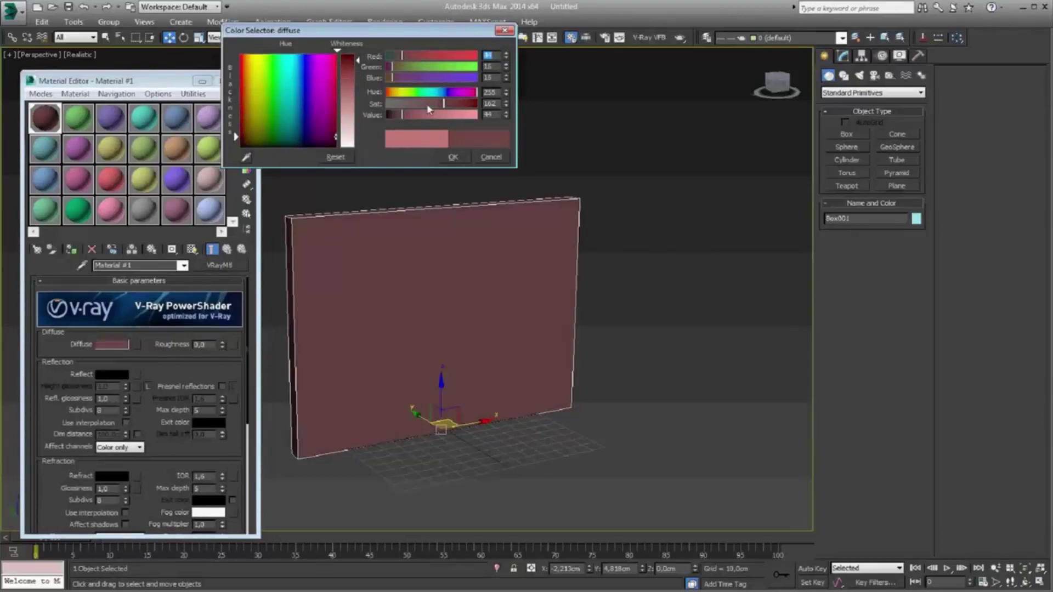
{"action": "left_click", "coordinate": [469, 103]}
Render the perspective view of the box and move the V-Ray frame buffer window aside
{"action": "middle_click_drag", "start_coordinate": [466, 187], "coordinate": [490, 233]}
{"action": "middle_click_drag", "start_coordinate": [640, 172], "coordinate": [624, 173]}
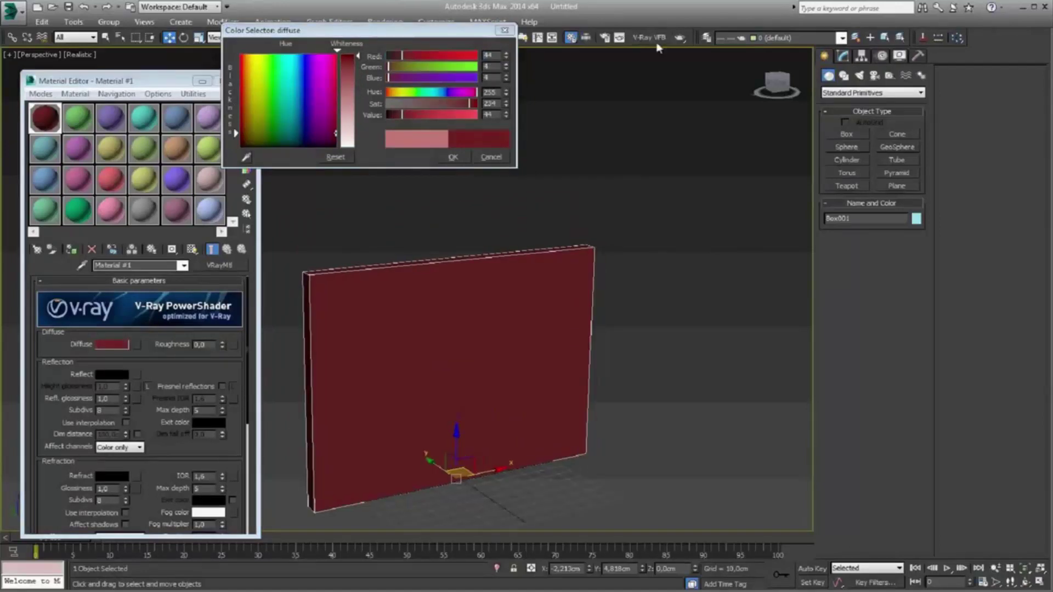
{"action": "left_click", "coordinate": [619, 39]}
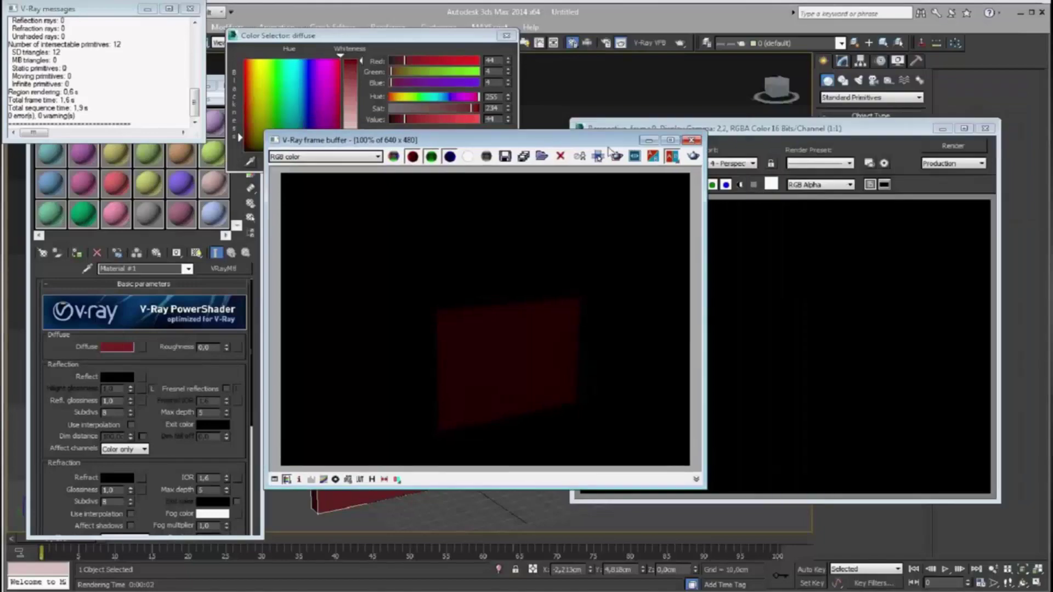
{"action": "left_click_drag", "start_coordinate": [593, 143], "coordinate": [573, 168]}
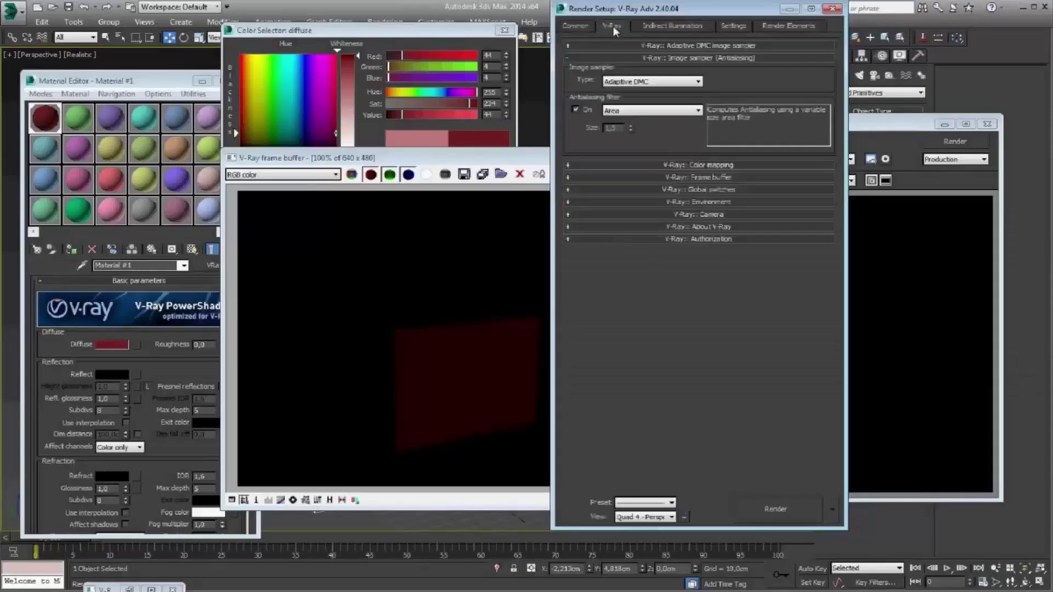
Disable V-Ray's built-in frame buffer, show the common render parameters and rearrange the open windows
{"action": "left_click", "coordinate": [666, 178]}
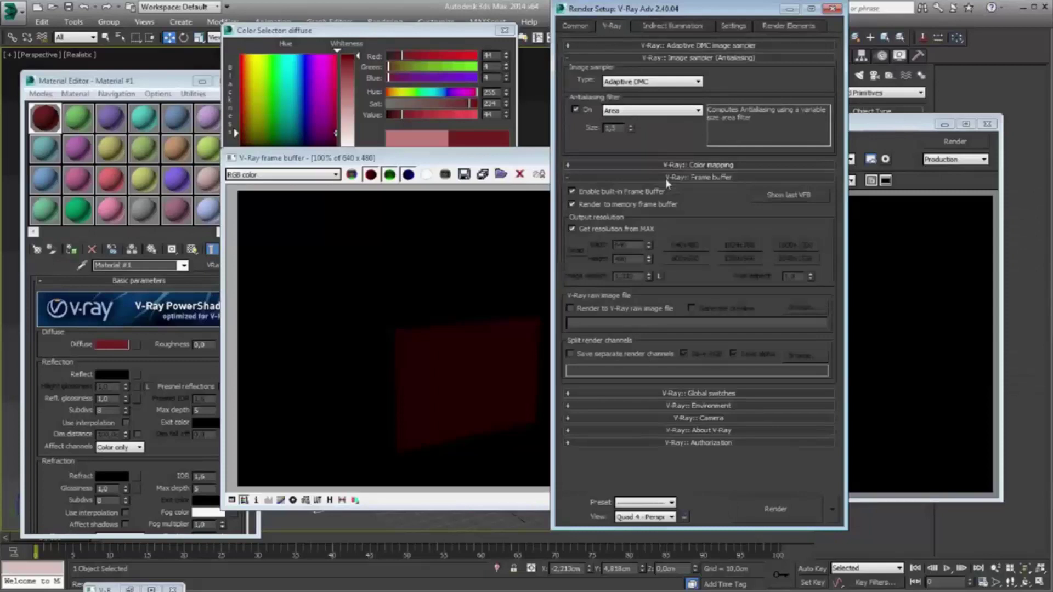
{"action": "left_click", "coordinate": [600, 190]}
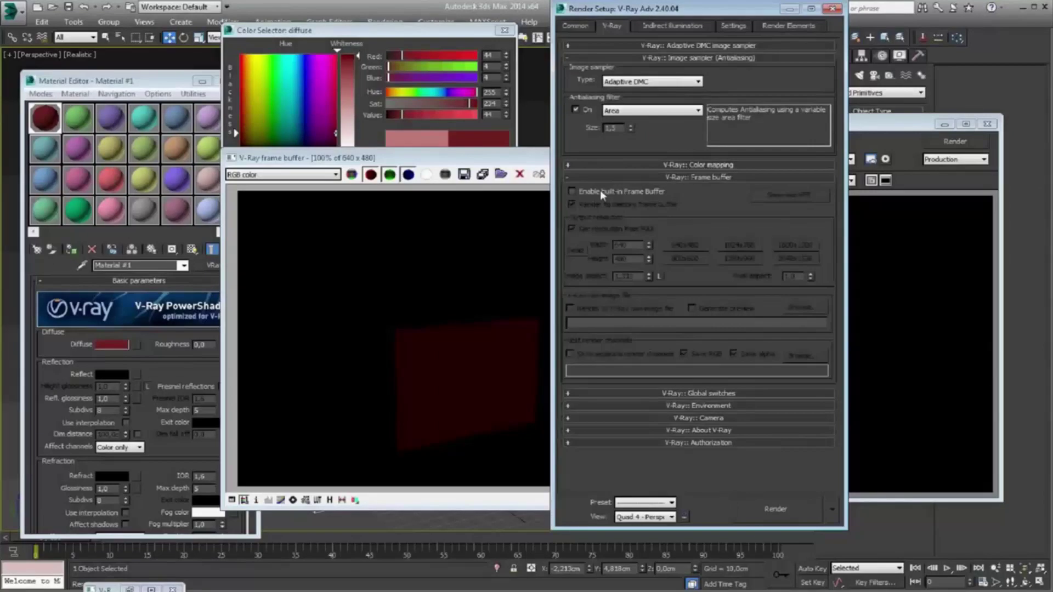
{"action": "left_click", "coordinate": [576, 26]}
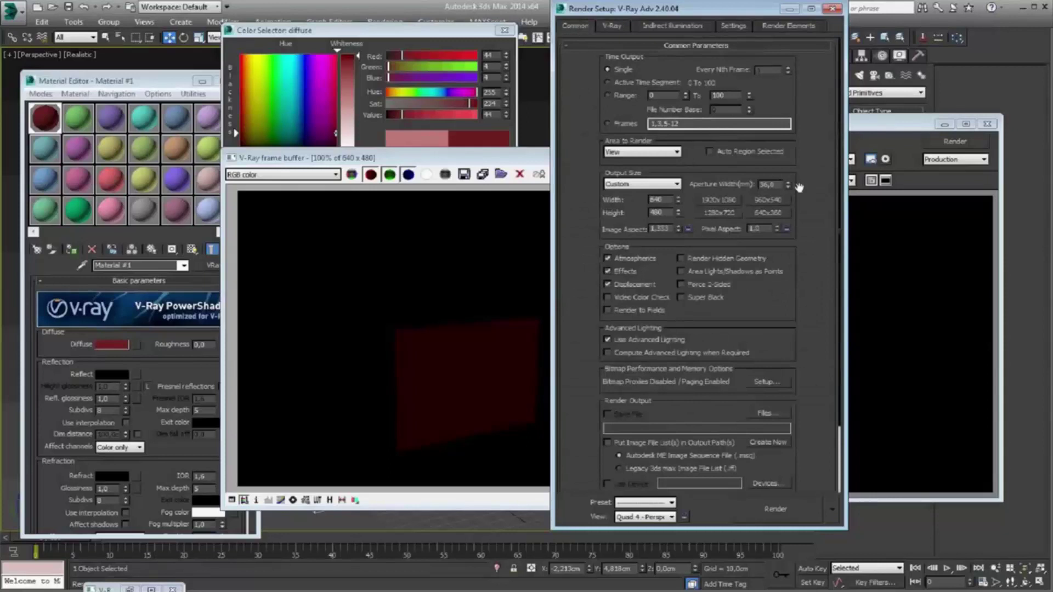
{"action": "left_click_drag", "start_coordinate": [601, 8], "coordinate": [615, 38]}
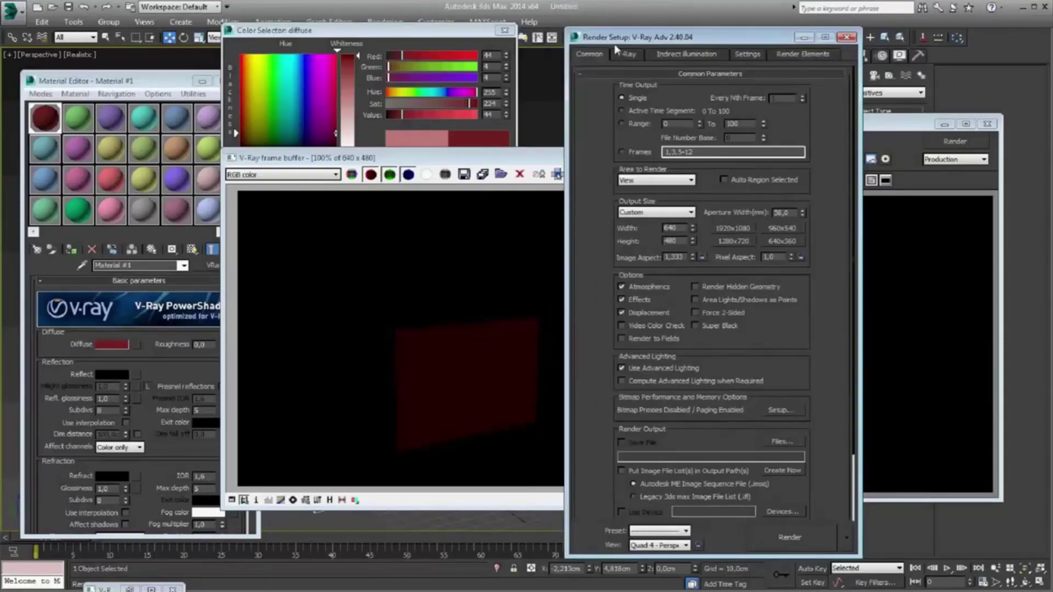
{"action": "left_click_drag", "start_coordinate": [713, 37], "coordinate": [721, 41]}
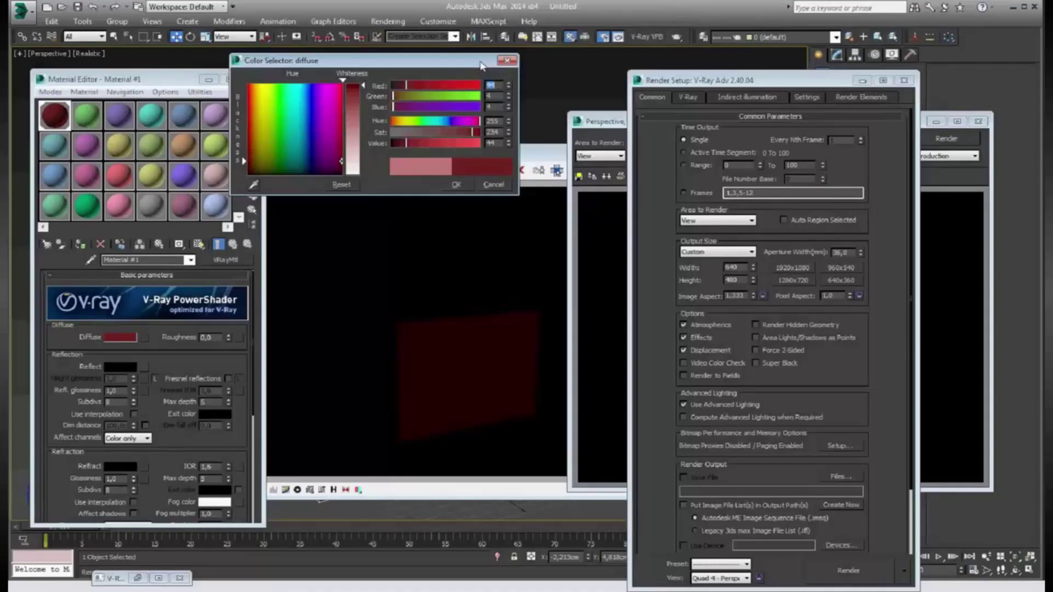
{"action": "left_click_drag", "start_coordinate": [480, 66], "coordinate": [482, 65]}
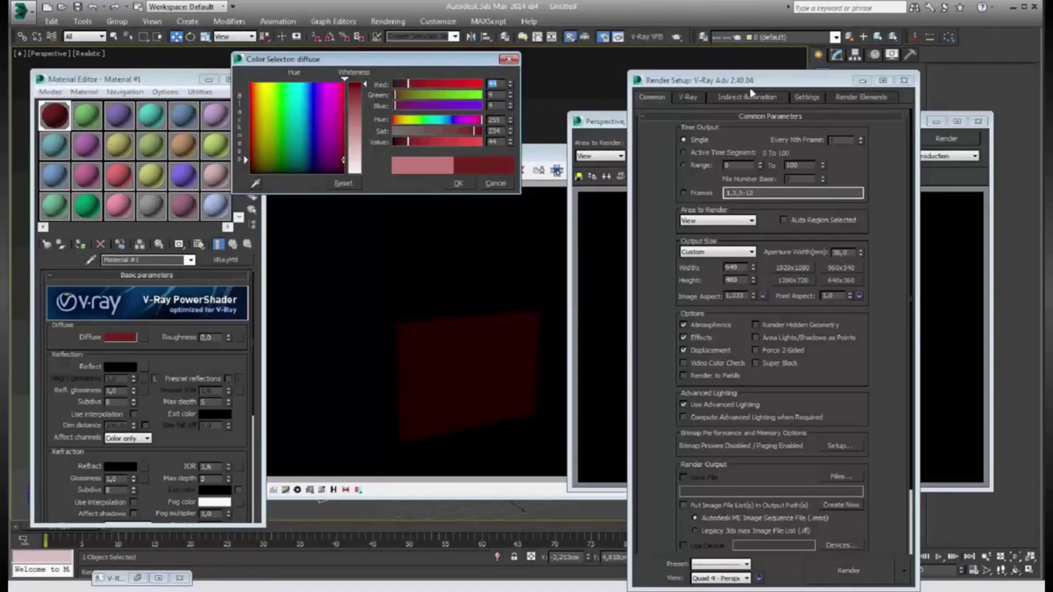
Look through the available production renderers and cancel the renderer selection
{"action": "left_click", "coordinate": [889, 262]}
{"action": "scroll", "coordinate": [889, 262], "scroll_direction": "down", "scroll_amount": 5}
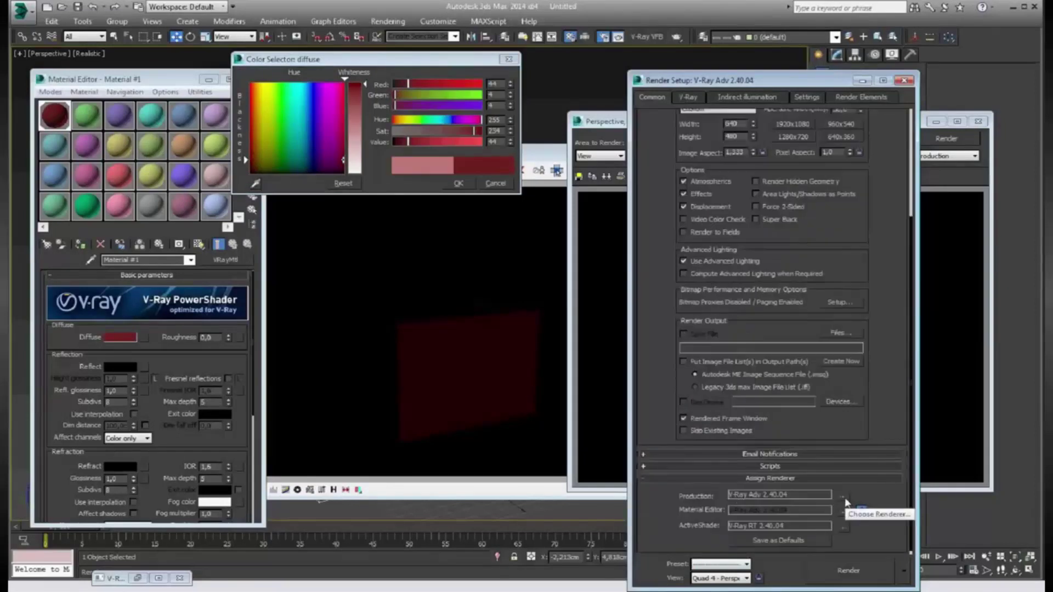
{"action": "left_click", "coordinate": [844, 497]}
{"action": "left_click", "coordinate": [741, 335]}
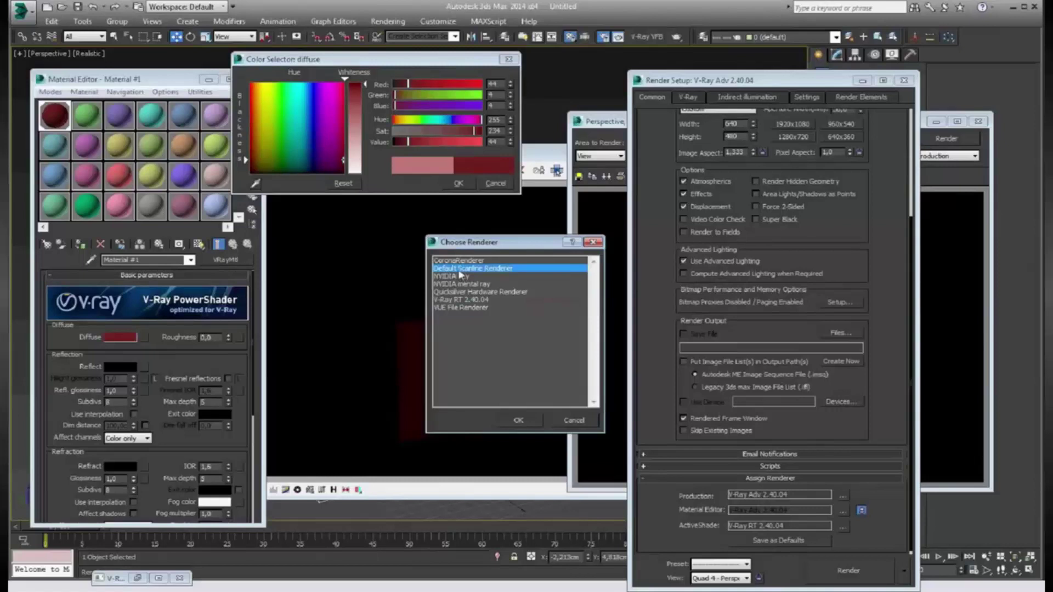
{"action": "left_click", "coordinate": [572, 424]}
Change the second sample material, Material #2, from VRayMtl to the Standard material type
{"action": "left_click", "coordinate": [88, 114]}
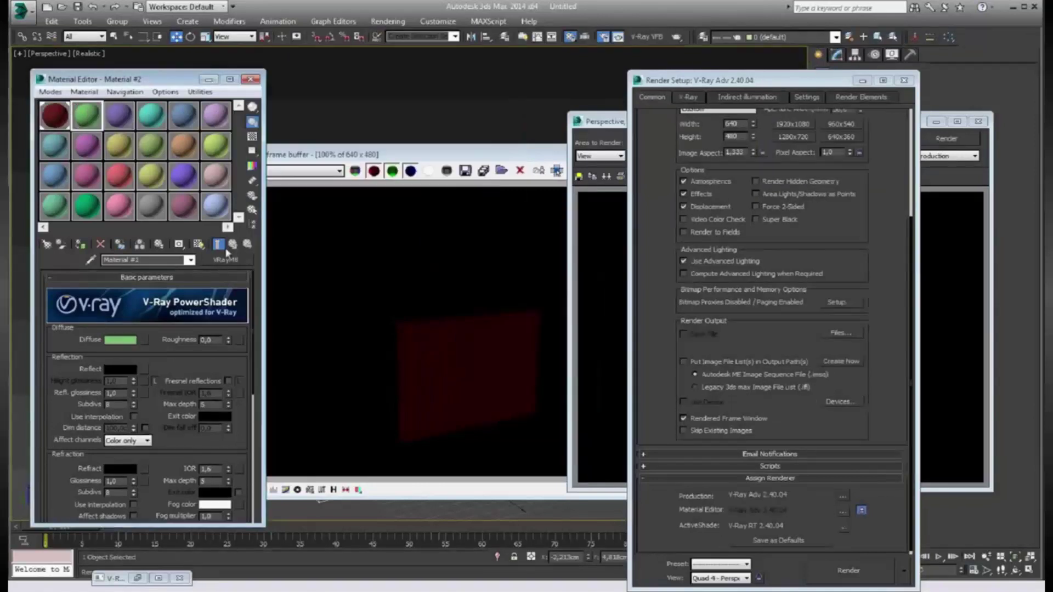
{"action": "left_click", "coordinate": [226, 258]}
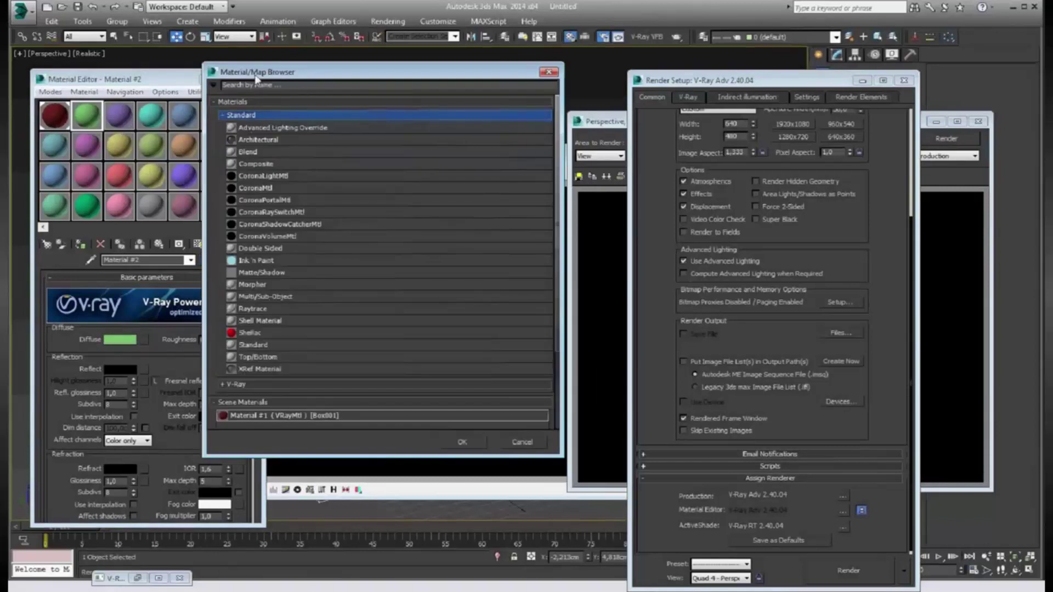
{"action": "double_click", "coordinate": [260, 346]}
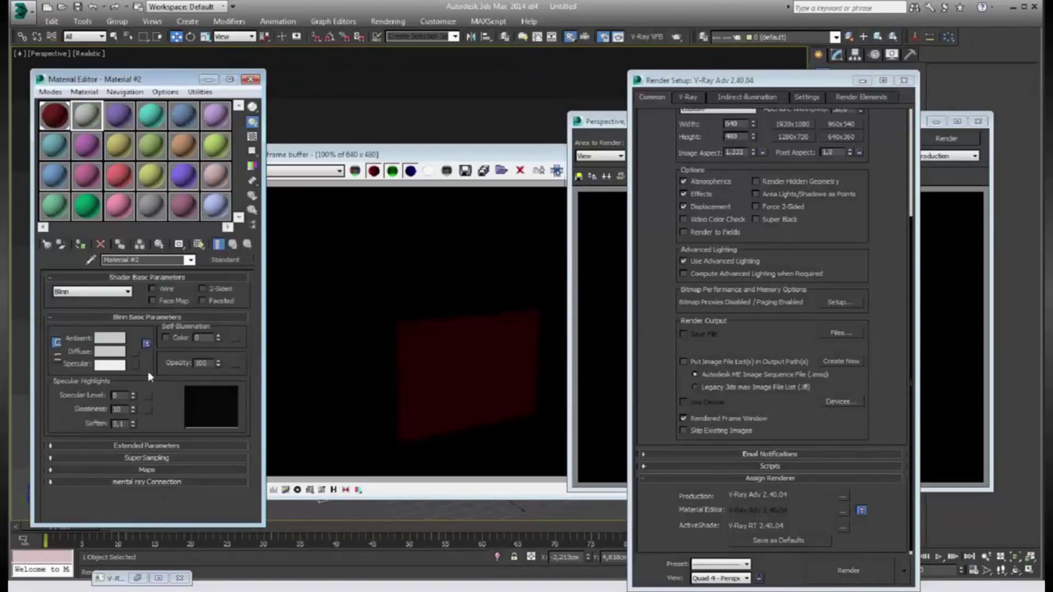
Set the diffuse colour of Material #2 to a dark red and close the render setup
{"action": "left_click", "coordinate": [110, 351]}
{"action": "left_click_drag", "start_coordinate": [354, 82], "coordinate": [353, 159]}
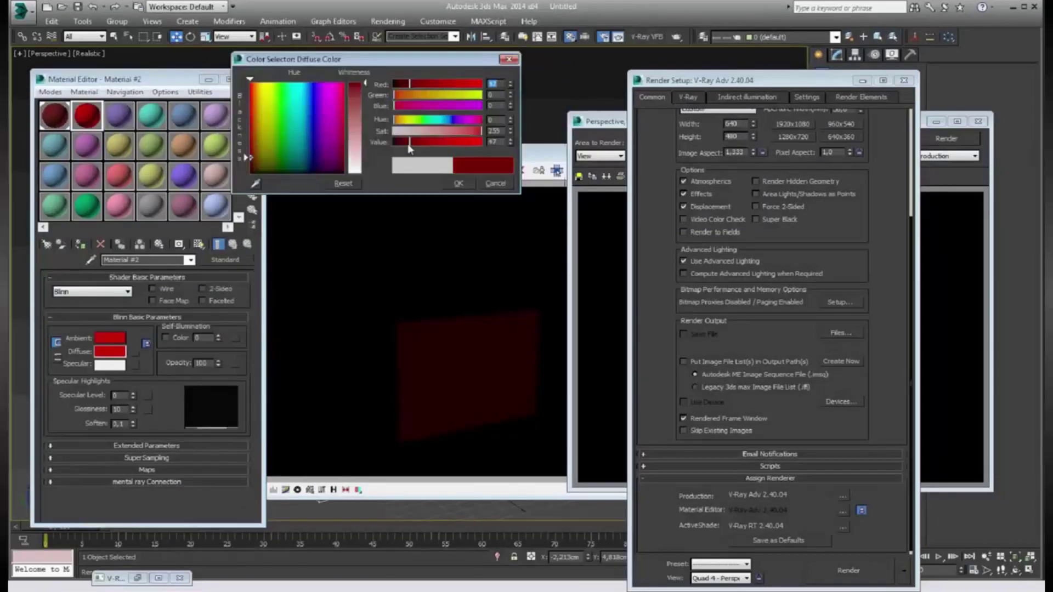
{"action": "left_click", "coordinate": [340, 175]}
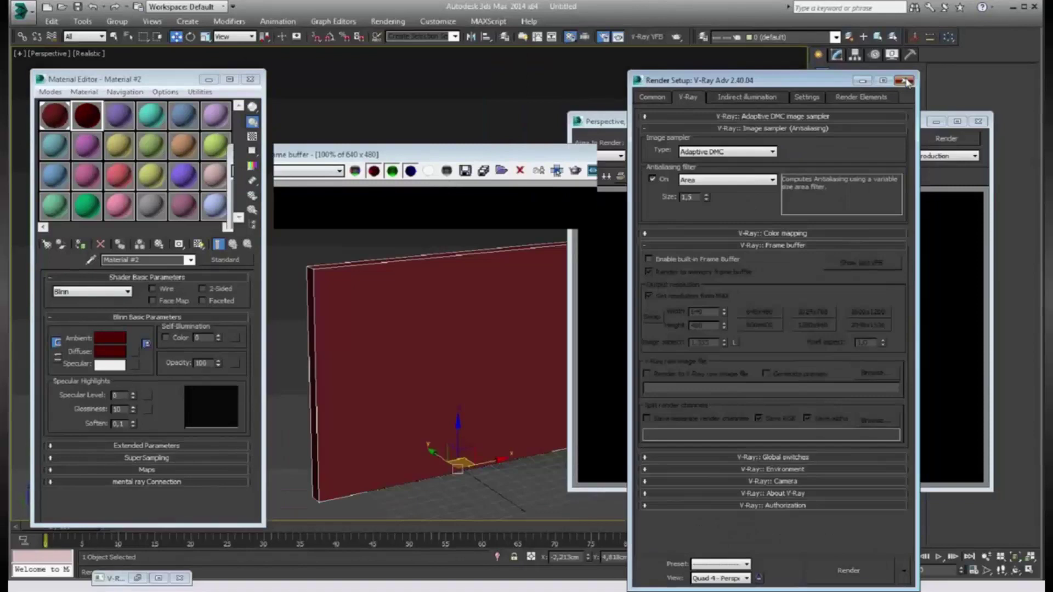
{"action": "left_click", "coordinate": [905, 80]}
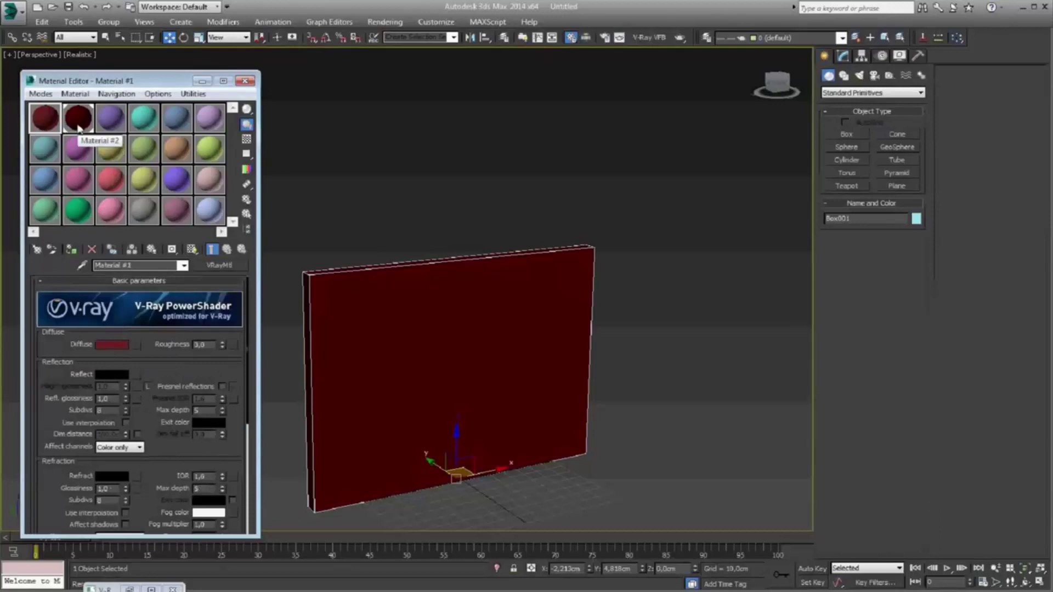
Expand the maps of Material #1 and examine its map slots
{"action": "left_click", "coordinate": [77, 125]}
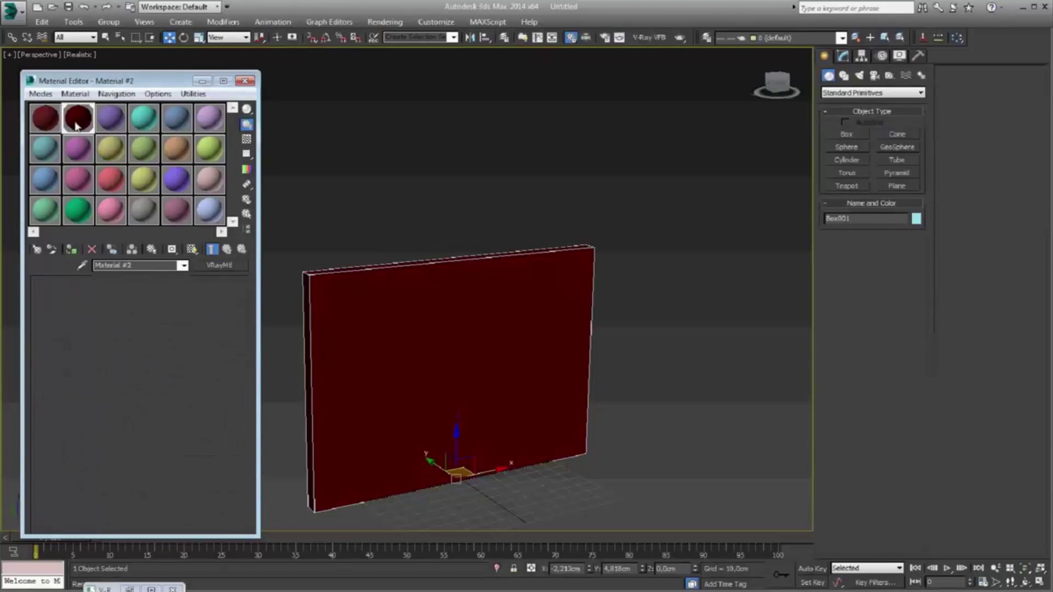
{"action": "left_click", "coordinate": [47, 128]}
{"action": "scroll", "coordinate": [110, 493], "scroll_direction": "down", "scroll_amount": 10}
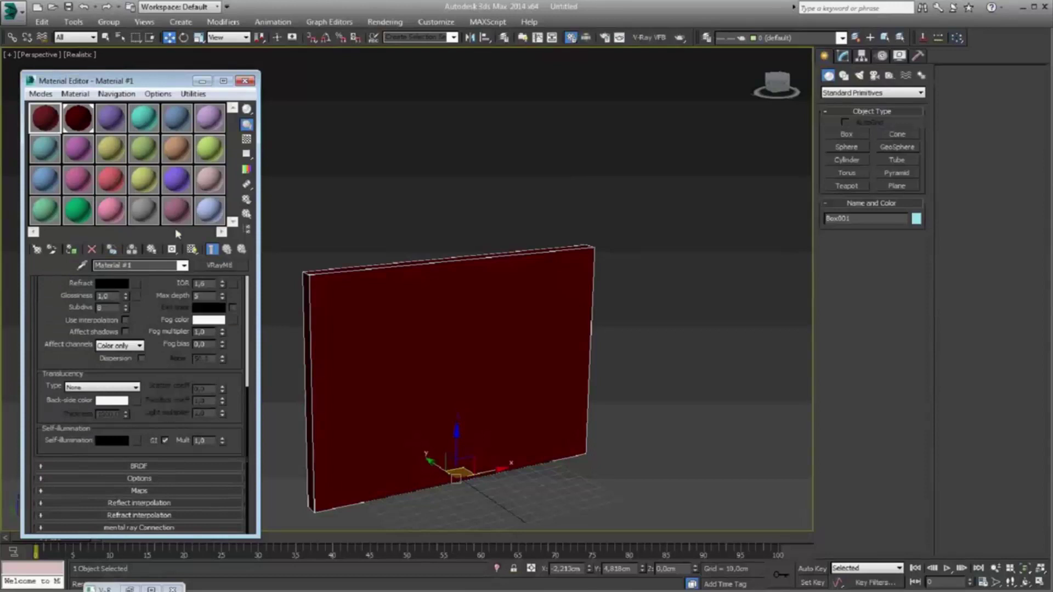
{"action": "left_click", "coordinate": [117, 491]}
{"action": "scroll", "coordinate": [110, 483], "scroll_direction": "down", "scroll_amount": 5}
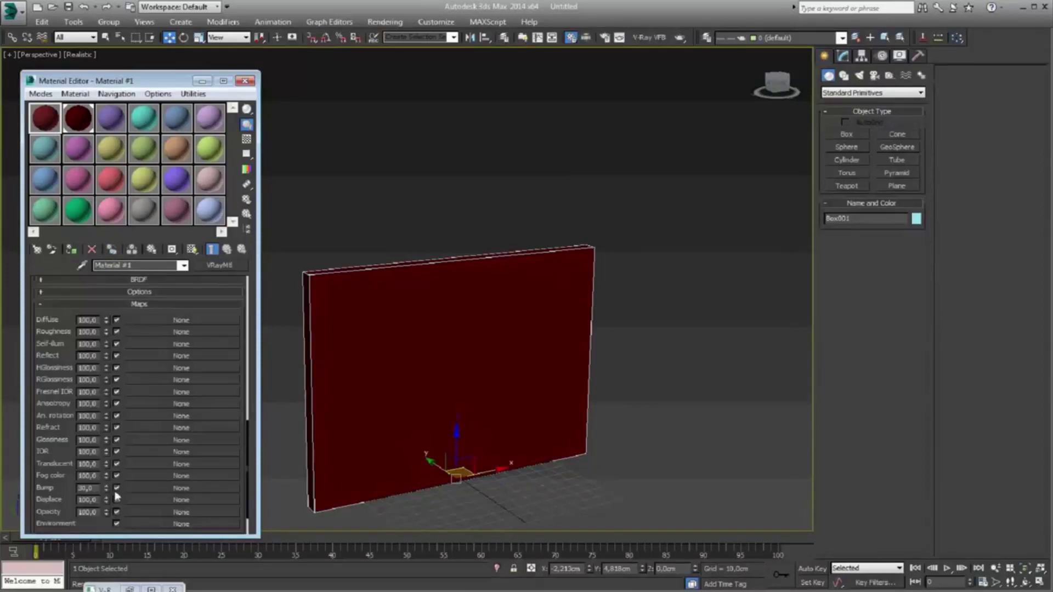
{"action": "scroll", "coordinate": [65, 435], "scroll_direction": "down", "scroll_amount": 1}
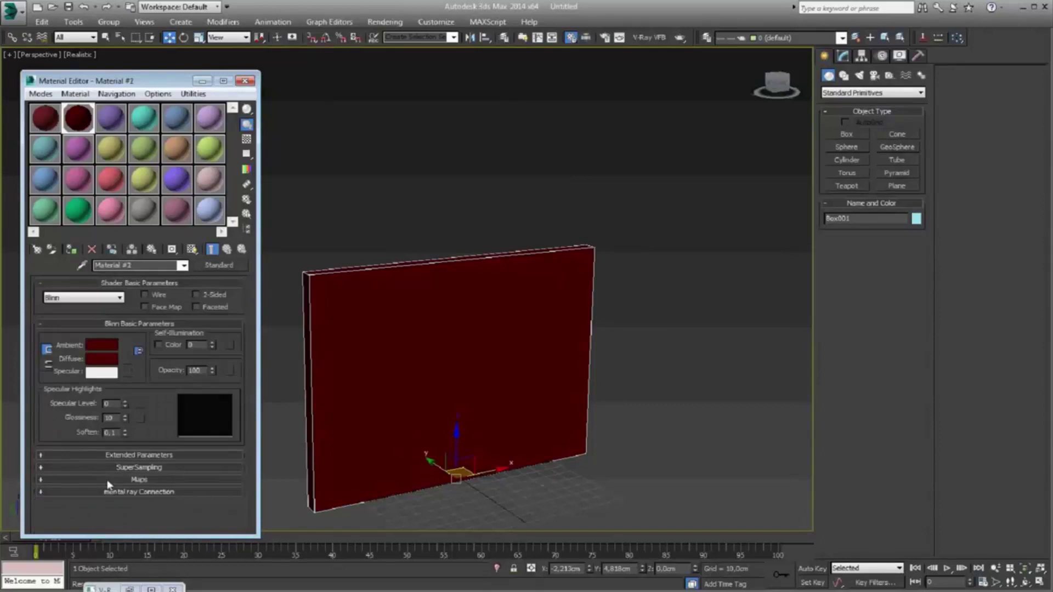
Expand the maps of Material #2 and compare its map slots with those of Material #1
{"action": "left_click", "coordinate": [108, 485]}
{"action": "scroll", "coordinate": [72, 430], "scroll_direction": "down", "scroll_amount": 5}
{"action": "scroll", "coordinate": [71, 431], "scroll_direction": "down", "scroll_amount": 1}
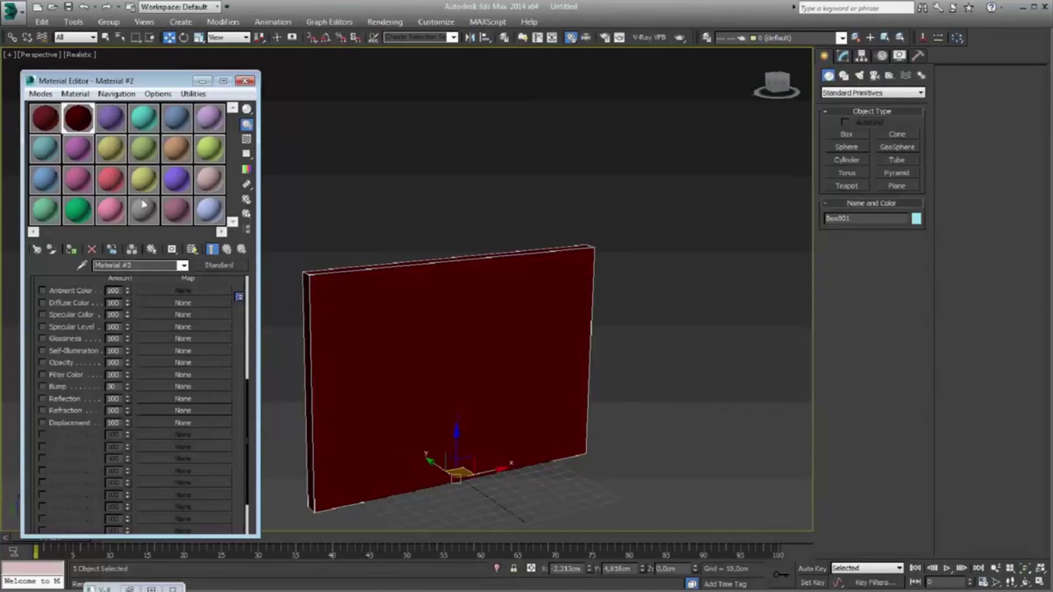
{"action": "scroll", "coordinate": [250, 371], "scroll_direction": "up", "scroll_amount": 5}
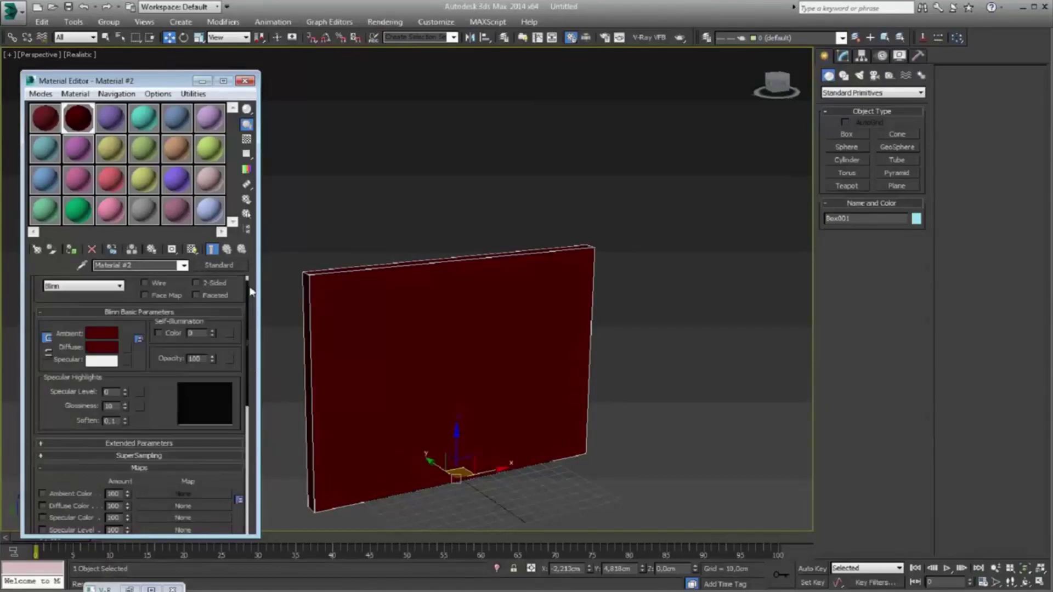
{"action": "left_click", "coordinate": [45, 120]}
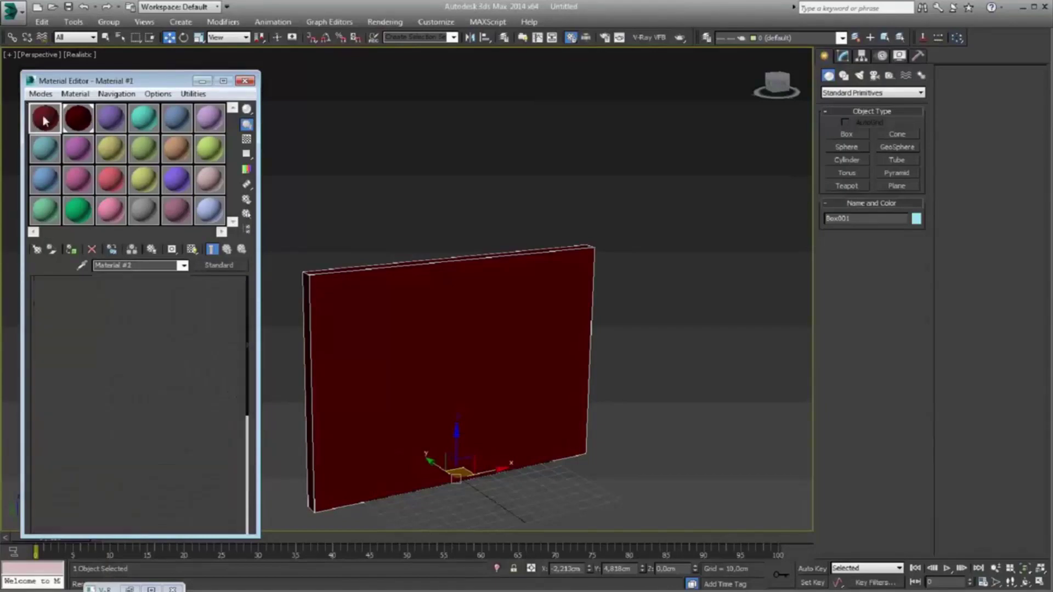
{"action": "scroll", "coordinate": [219, 278], "scroll_direction": "down", "scroll_amount": 10}
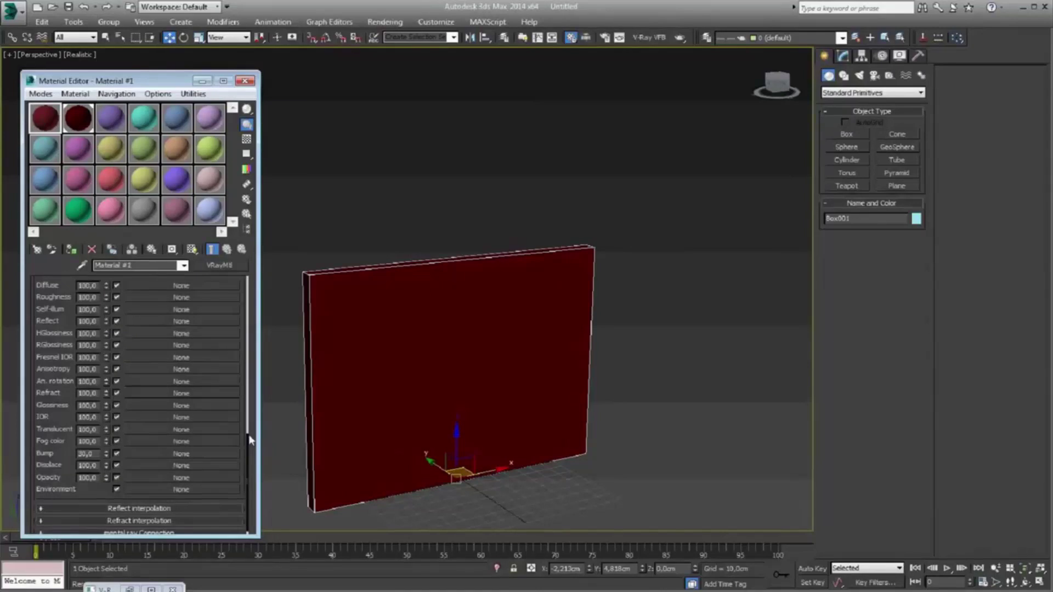
{"action": "scroll", "coordinate": [249, 439], "scroll_direction": "up", "scroll_amount": 10}
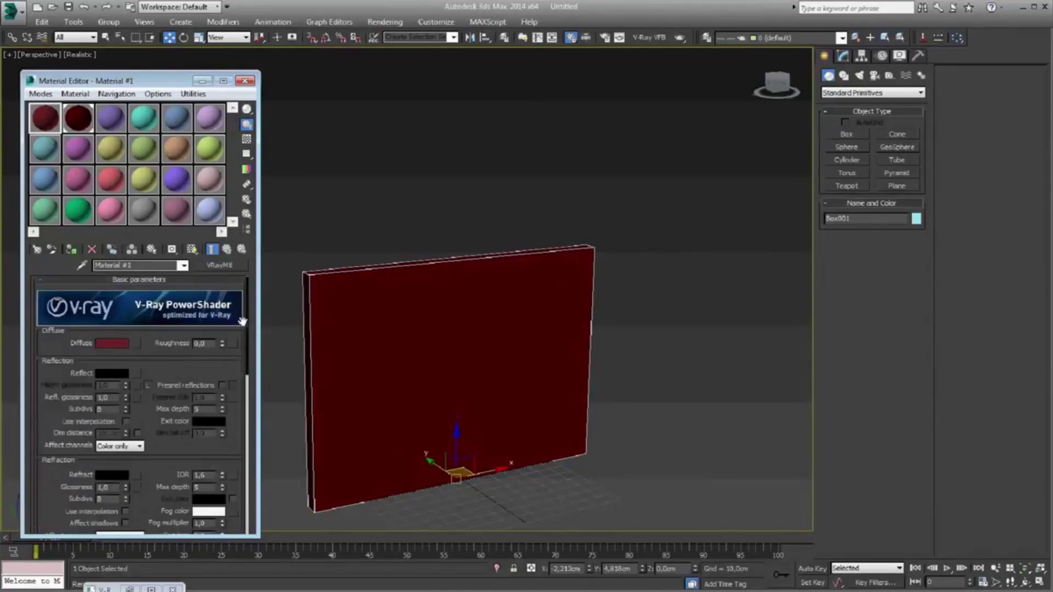
Load the desktop image orange-brick-seamless-1000-x-1000.jpg as a Standard Bitmap into the Diffuse map slot of Material #1
{"action": "left_click_drag", "start_coordinate": [242, 320], "coordinate": [255, 490]}
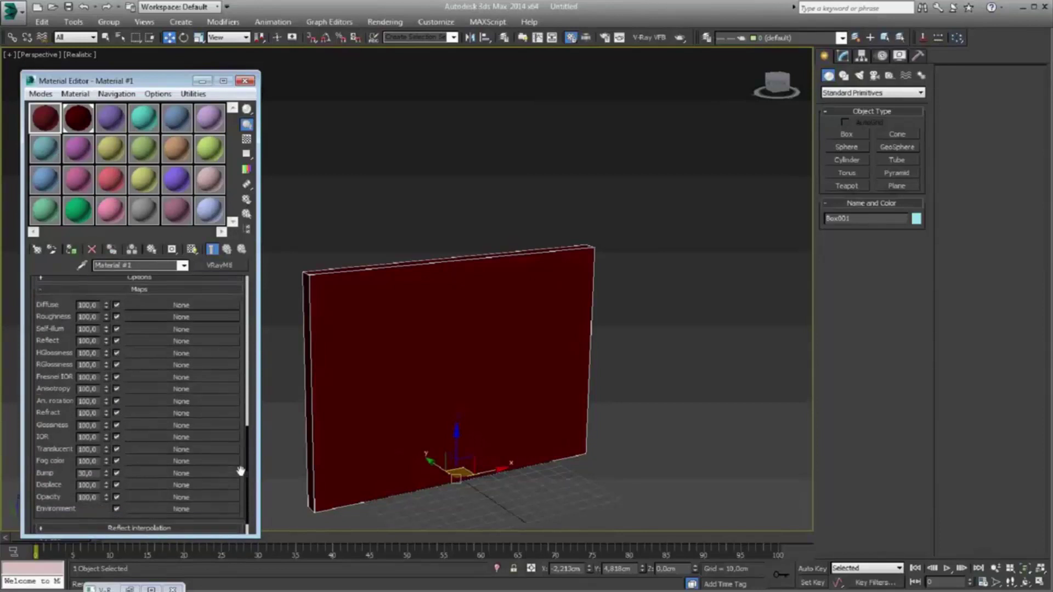
{"action": "left_click", "coordinate": [176, 309]}
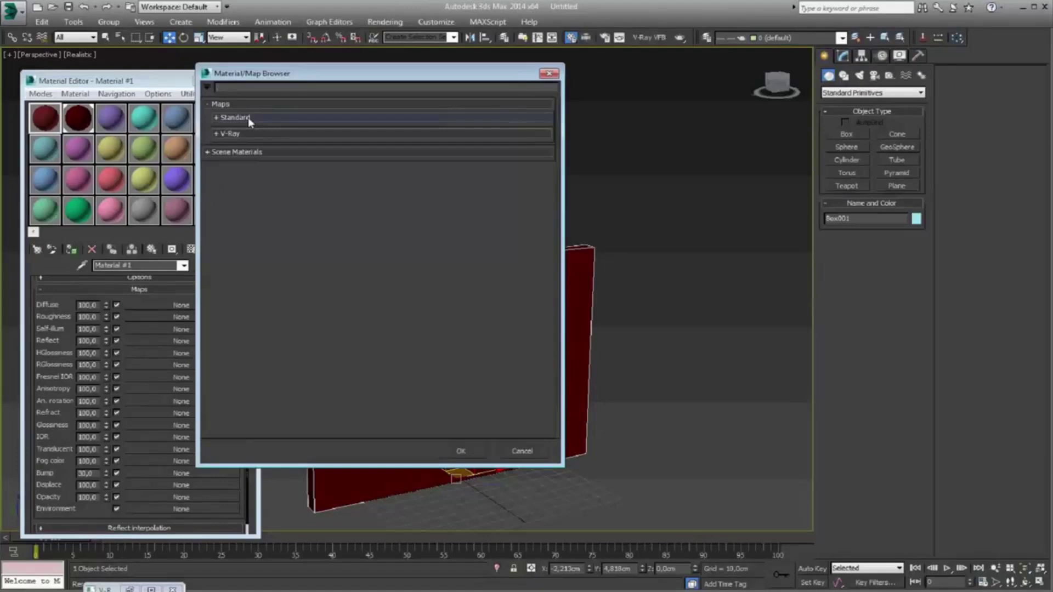
{"action": "left_click", "coordinate": [236, 118]}
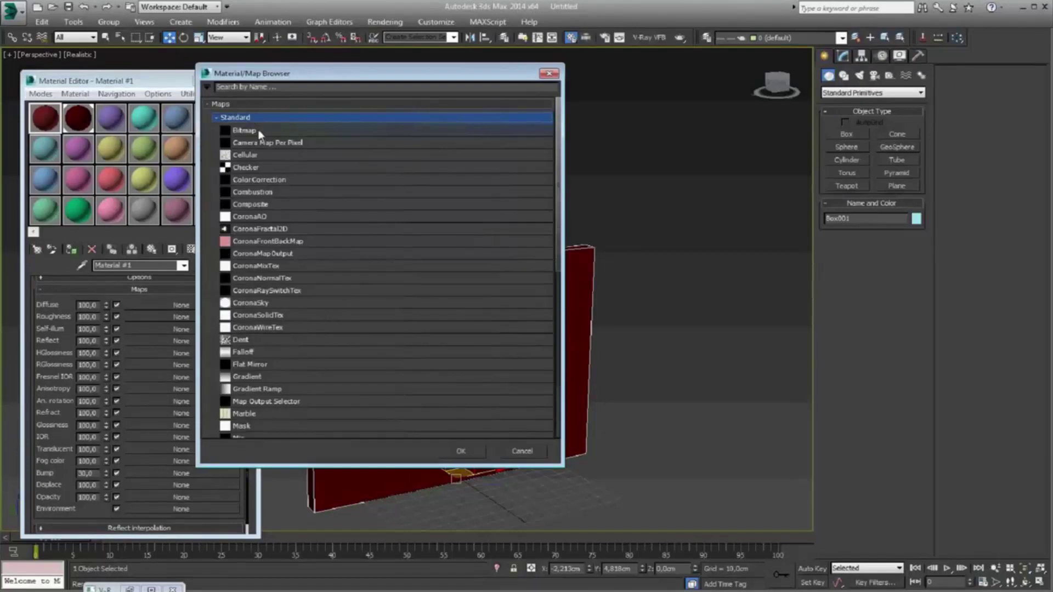
{"action": "double_click", "coordinate": [259, 132]}
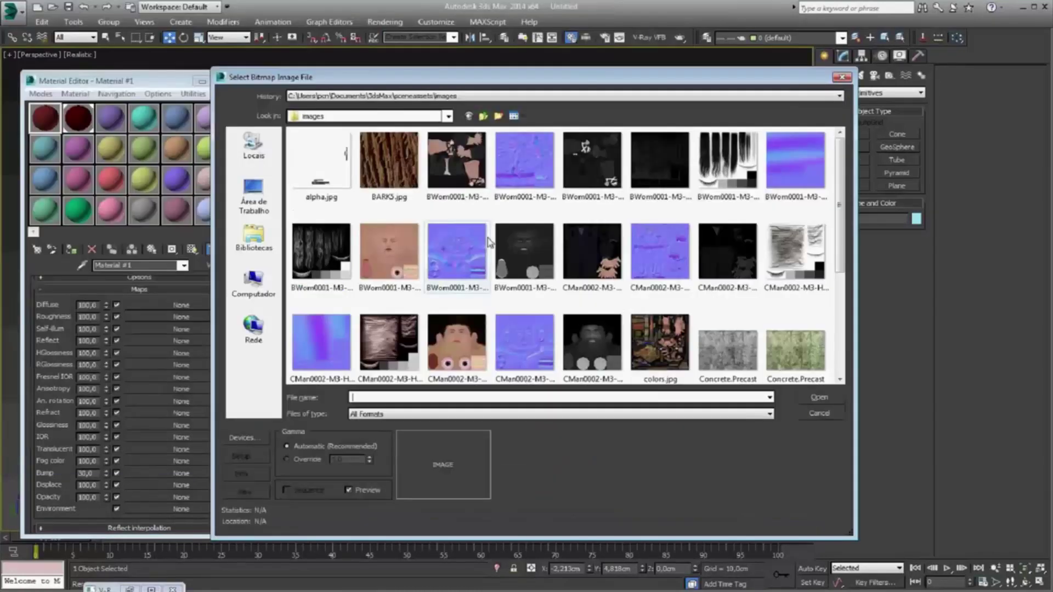
{"action": "scroll", "coordinate": [489, 243], "scroll_direction": "down", "scroll_amount": 3}
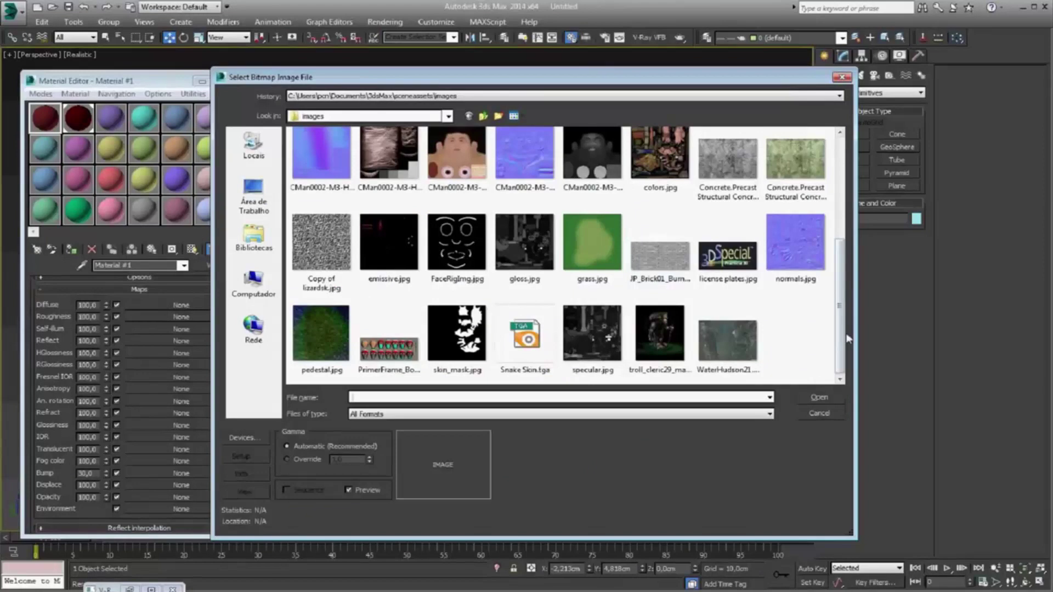
{"action": "scroll", "coordinate": [847, 339], "scroll_direction": "up", "scroll_amount": 3}
{"action": "left_click", "coordinate": [251, 193]}
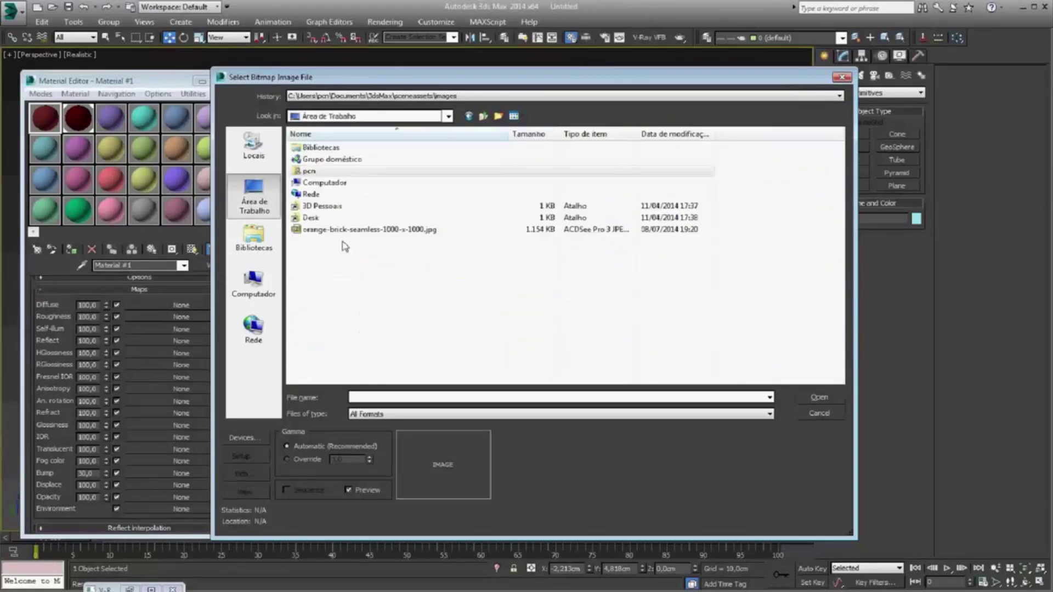
{"action": "left_click", "coordinate": [324, 233]}
{"action": "double_click", "coordinate": [322, 233]}
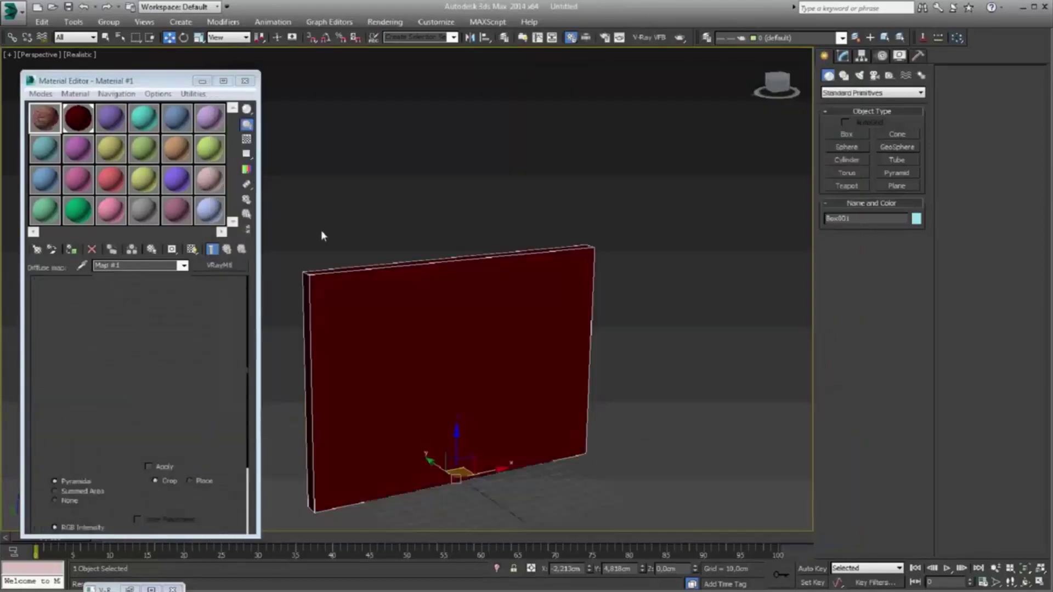
Inspect the brick sample of Material #1 in an enlarged preview and close the preview
{"action": "double_click", "coordinate": [34, 121]}
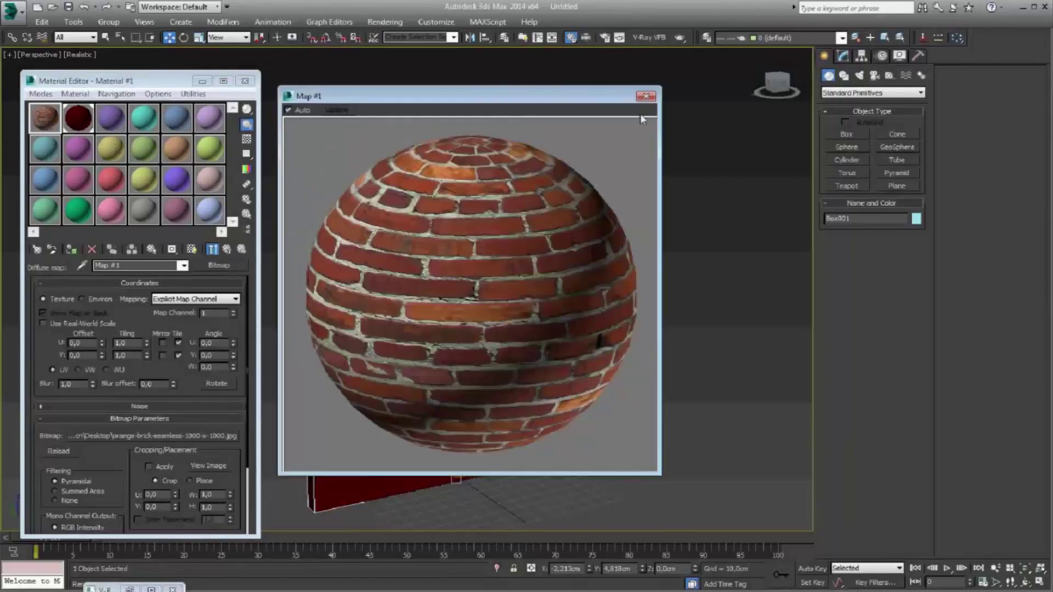
{"action": "left_click", "coordinate": [646, 96]}
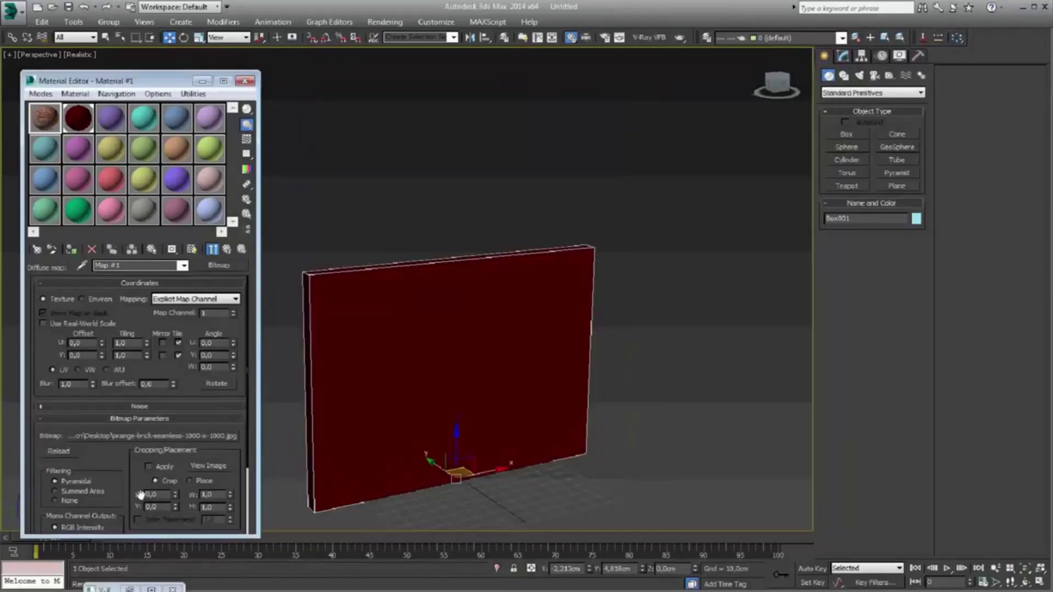
{"action": "mouse_move", "coordinate": [125, 470]}
{"action": "left_mouse_down"}
{"action": "mouse_move", "coordinate": [130, 400]}
{"action": "mouse_move", "coordinate": [119, 483]}
{"action": "left_mouse_up"}
{"action": "double_click", "coordinate": [56, 108]}
{"action": "left_click_drag", "start_coordinate": [163, 90], "coordinate": [150, 84]}
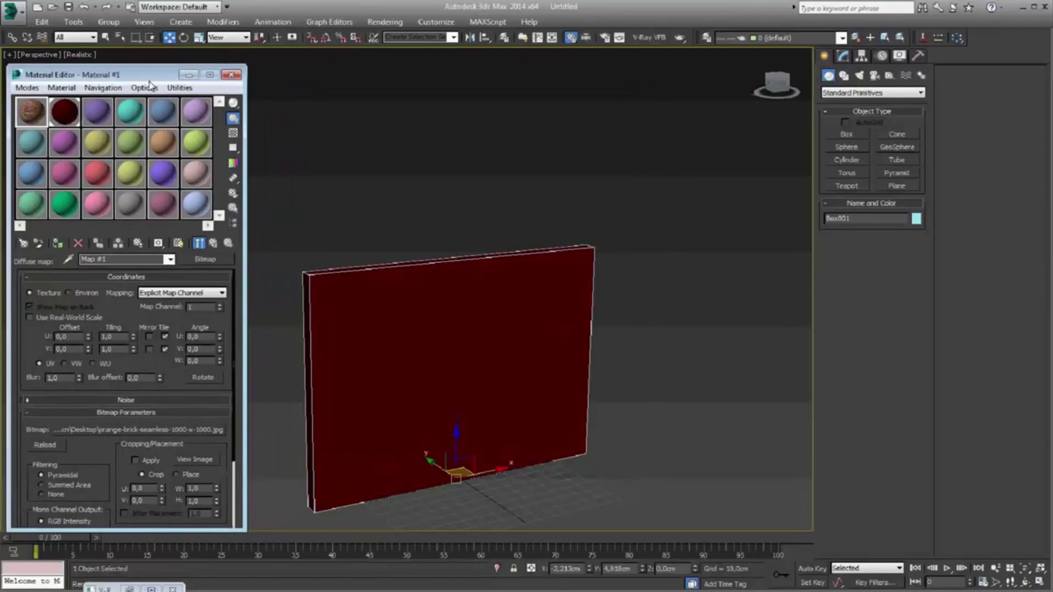
Switch to the Slate Material Editor and look over its node view
{"action": "left_click", "coordinate": [27, 87]}
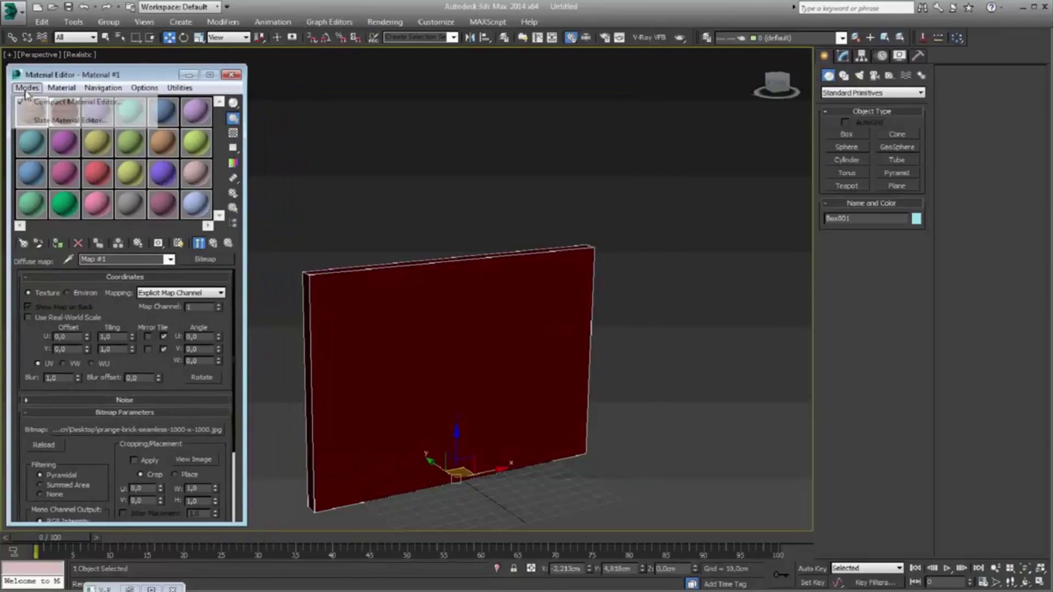
{"action": "mouse_move", "coordinate": [86, 76]}
{"action": "left_mouse_down"}
{"action": "mouse_move", "coordinate": [130, 77]}
{"action": "mouse_move", "coordinate": [84, 76]}
{"action": "left_mouse_up"}
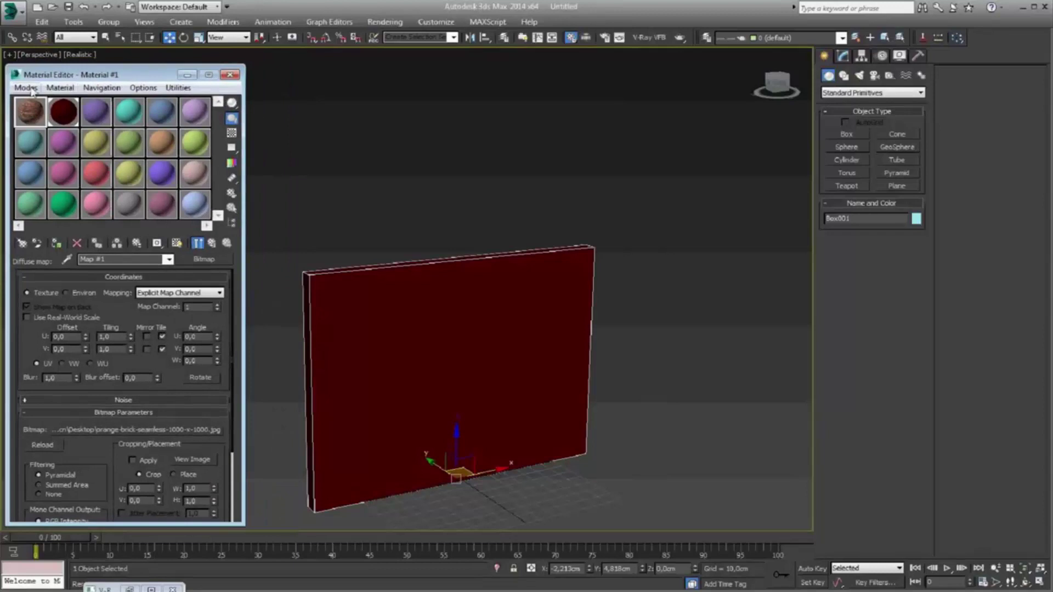
{"action": "left_click", "coordinate": [27, 88]}
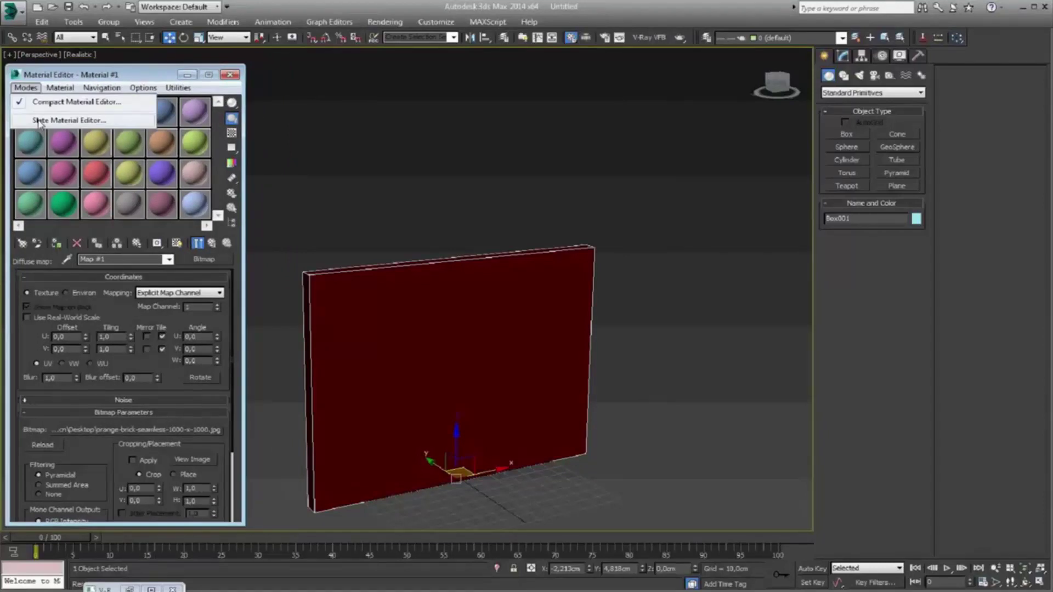
{"action": "left_click", "coordinate": [39, 121]}
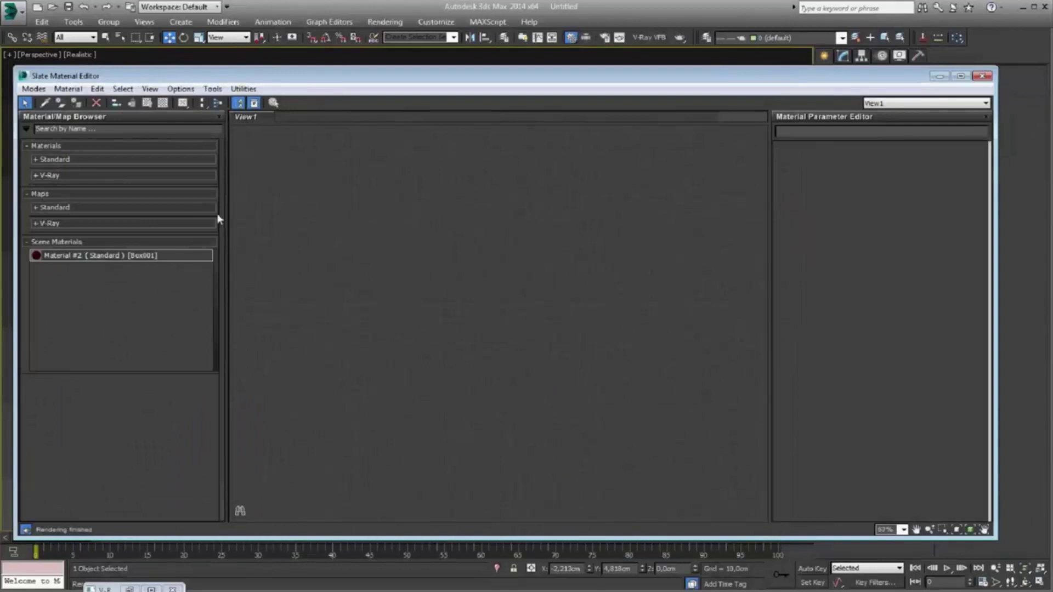
{"action": "middle_click_drag", "start_coordinate": [469, 386], "coordinate": [463, 365]}
{"action": "scroll", "coordinate": [515, 332], "scroll_direction": "up", "scroll_amount": 5}
{"action": "middle_click_drag", "start_coordinate": [516, 335], "coordinate": [517, 302]}
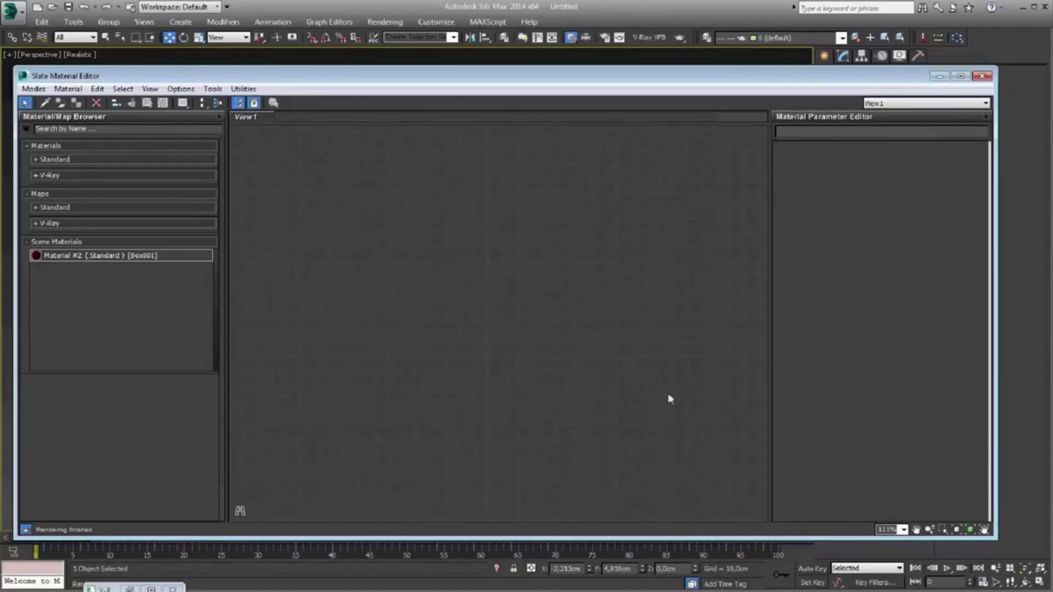
Switch back to the Compact Material Editor
{"action": "left_click", "coordinate": [31, 90]}
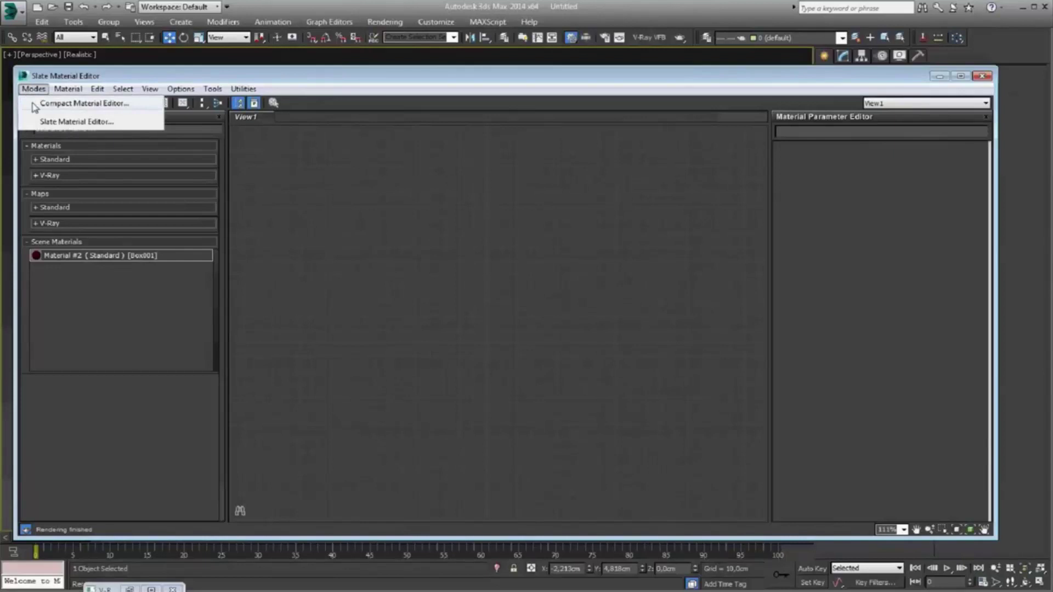
{"action": "left_click", "coordinate": [83, 104]}
{"action": "left_click_drag", "start_coordinate": [76, 78], "coordinate": [81, 82]}
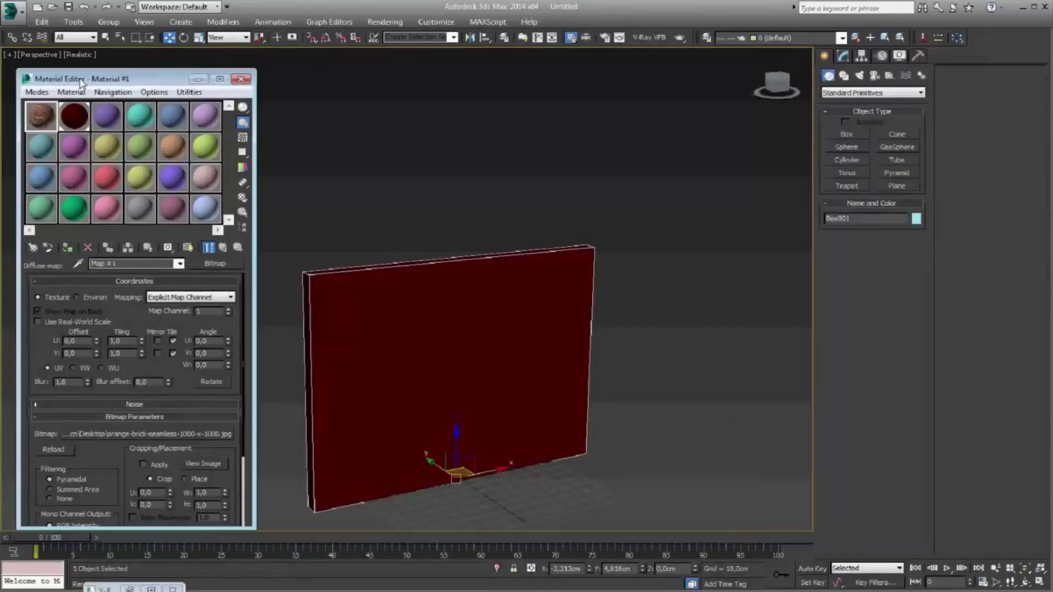
Review the enlarged brick sample once more, close it and deselect the wall box
{"action": "double_click", "coordinate": [41, 117]}
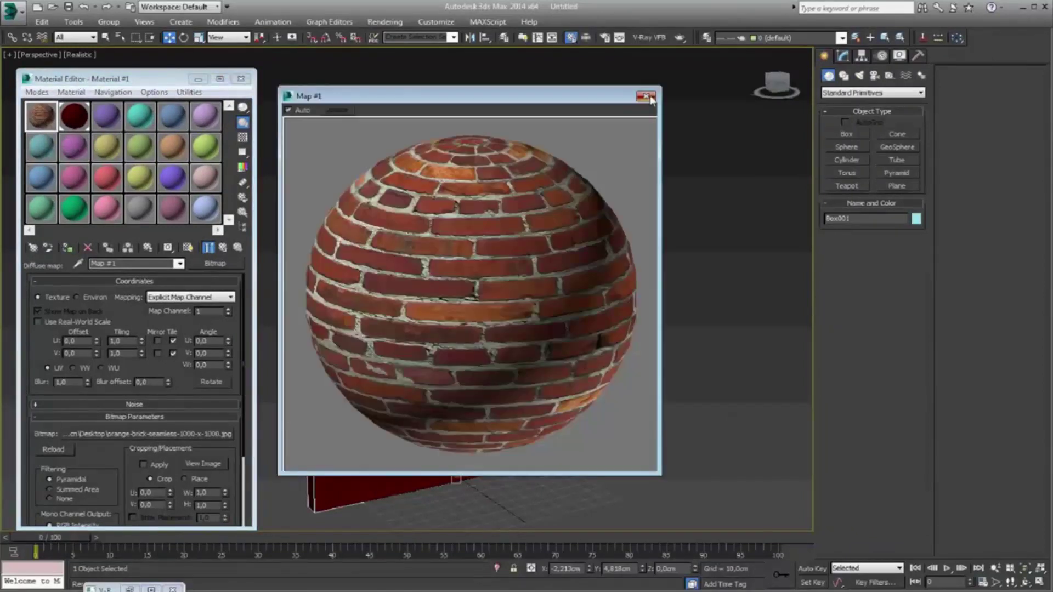
{"action": "left_click", "coordinate": [650, 98]}
{"action": "middle_click_drag", "start_coordinate": [468, 336], "coordinate": [505, 317]}
{"action": "left_click", "coordinate": [321, 212]}
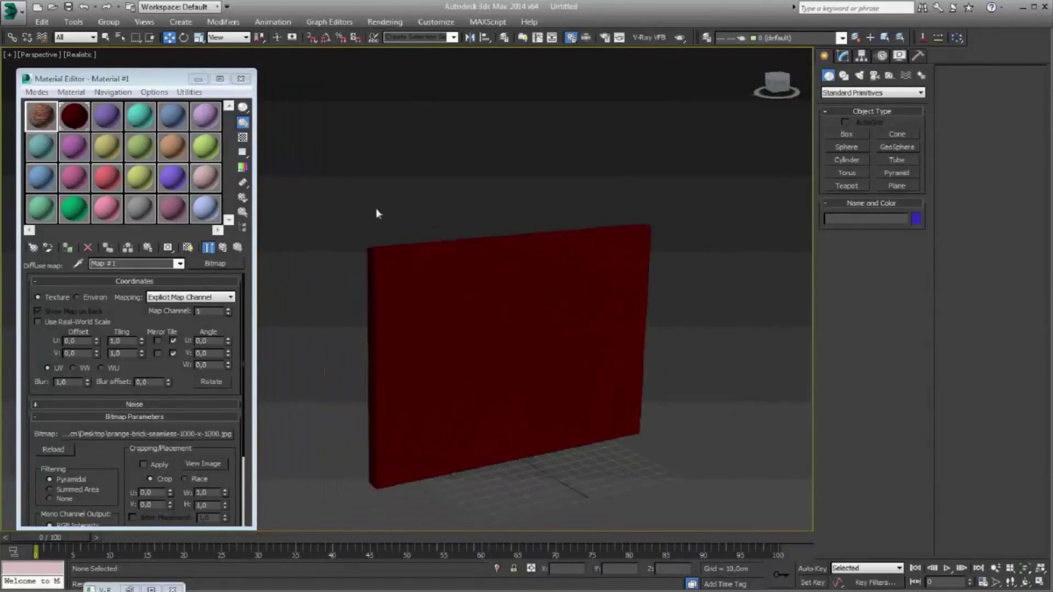
Create a second, low box in front of the wall and assign the purple Material #3 to it
{"action": "left_click", "coordinate": [77, 122]}
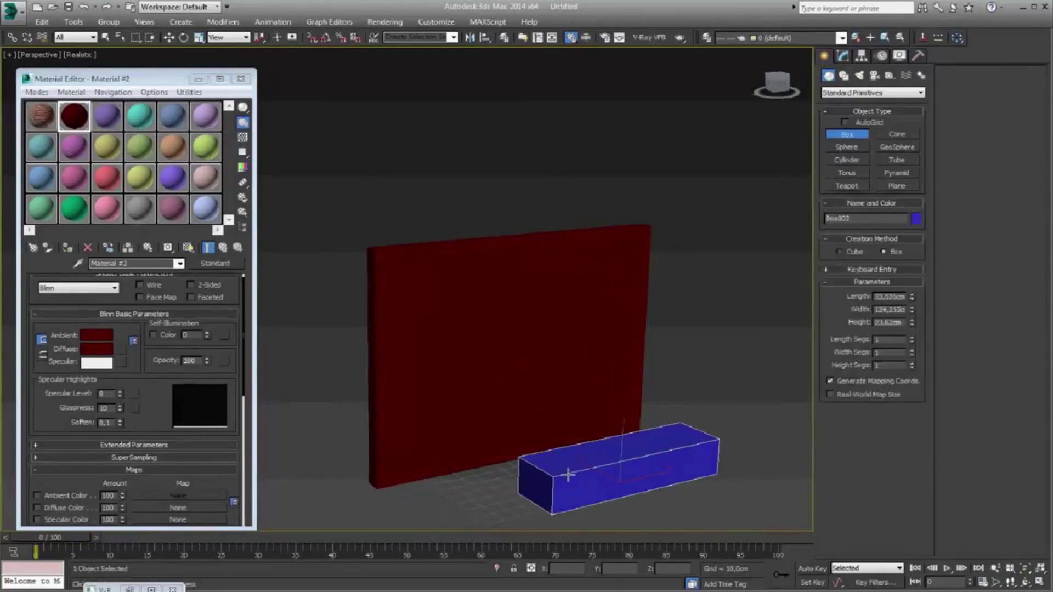
{"action": "right_click", "coordinate": [564, 477]}
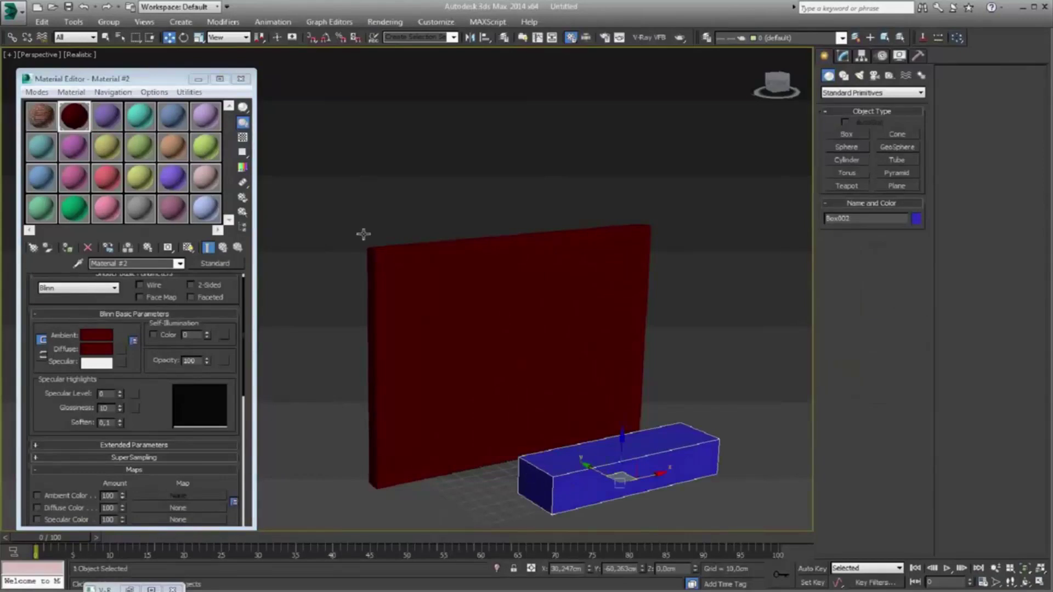
{"action": "double_click", "coordinate": [75, 116]}
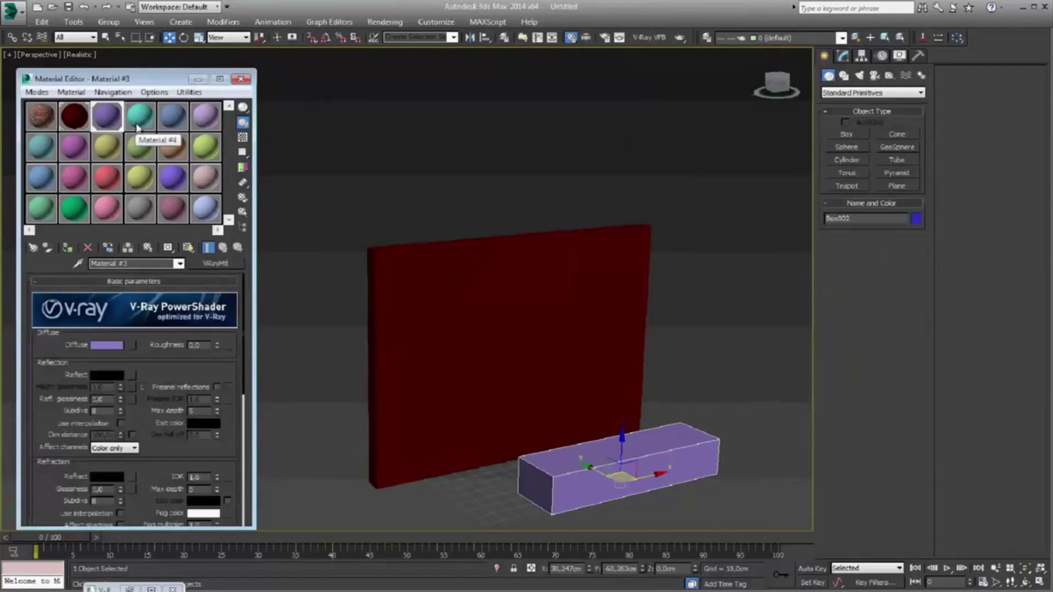
Select the wall box, go from the brick bitmap up to Material #1, and examine its basic parameters and maps
{"action": "left_click", "coordinate": [206, 207]}
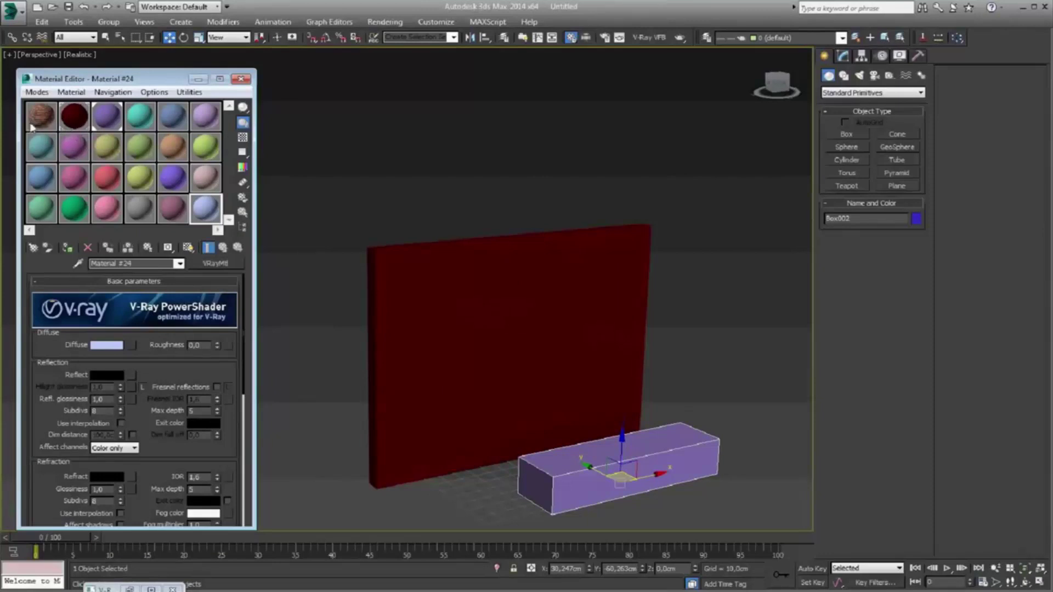
{"action": "left_click", "coordinate": [502, 309]}
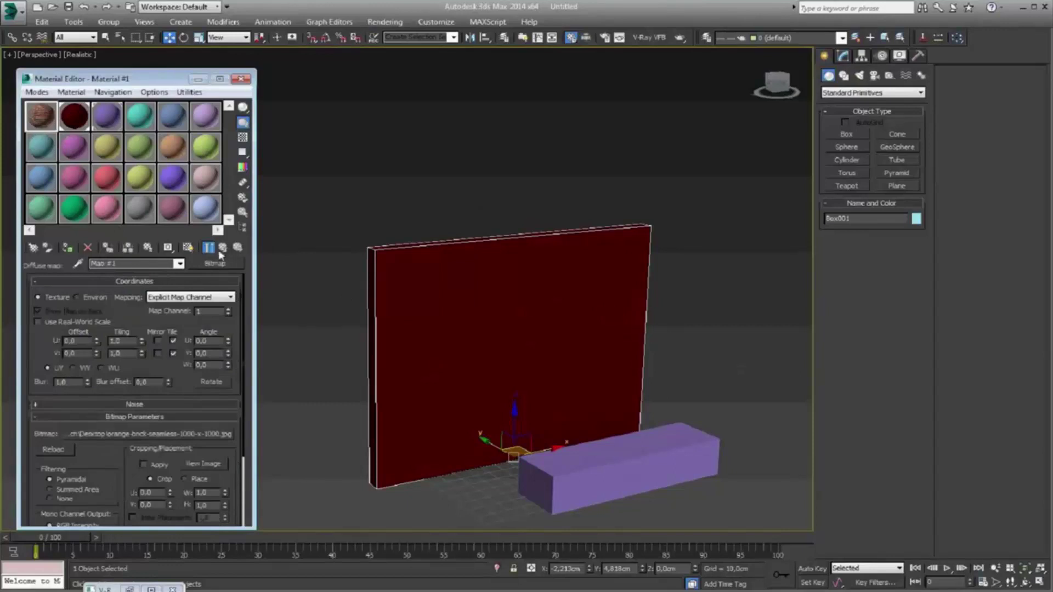
{"action": "left_click", "coordinate": [222, 248]}
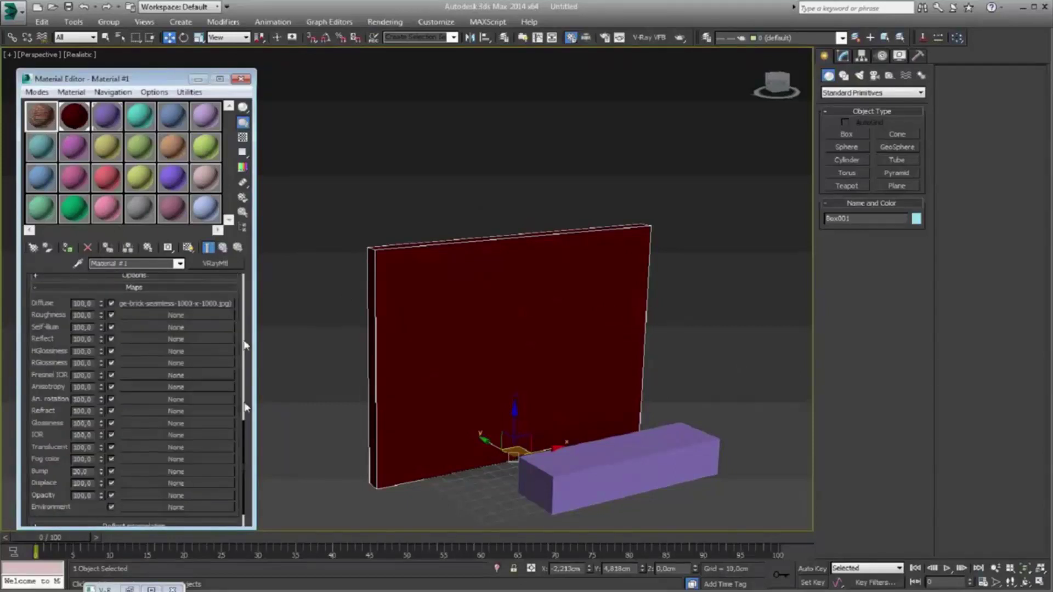
{"action": "scroll", "coordinate": [240, 290], "scroll_direction": "up", "scroll_amount": 5}
{"action": "scroll", "coordinate": [240, 291], "scroll_direction": "up", "scroll_amount": 1}
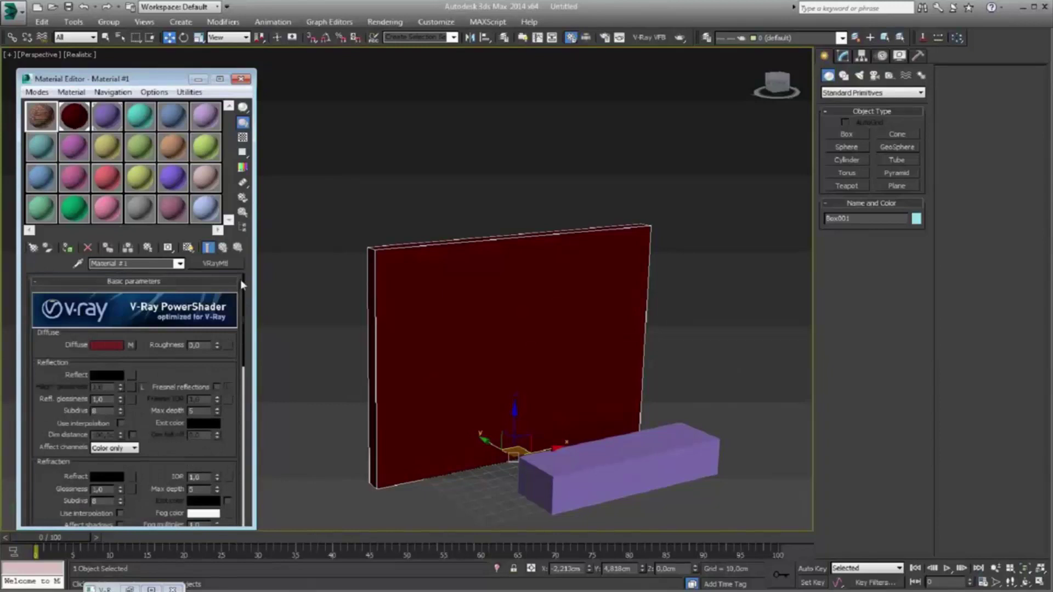
{"action": "scroll", "coordinate": [239, 286], "scroll_direction": "down", "scroll_amount": 4}
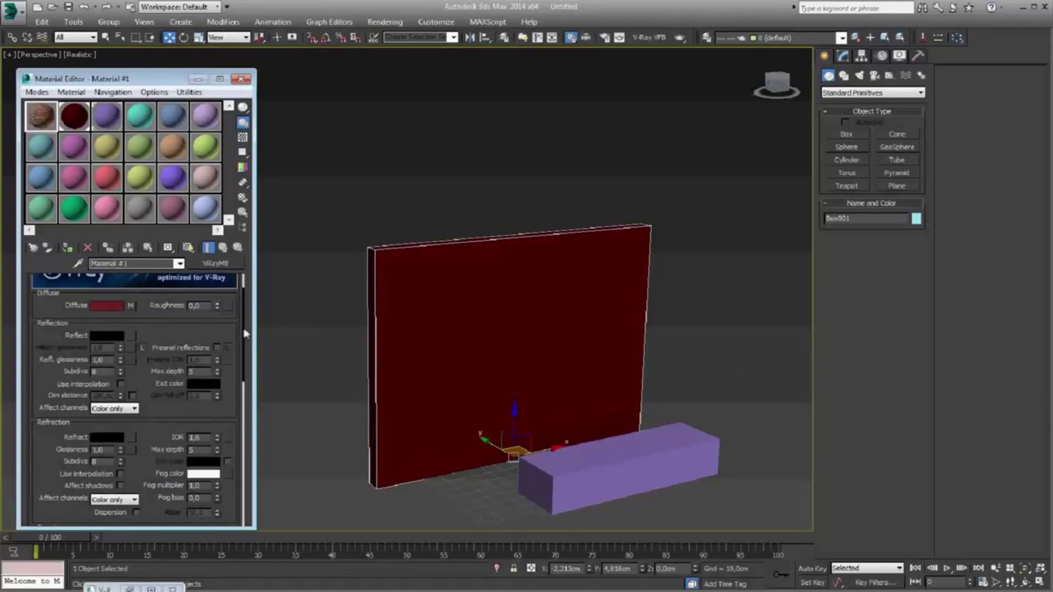
{"action": "left_click_drag", "start_coordinate": [245, 334], "coordinate": [255, 497]}
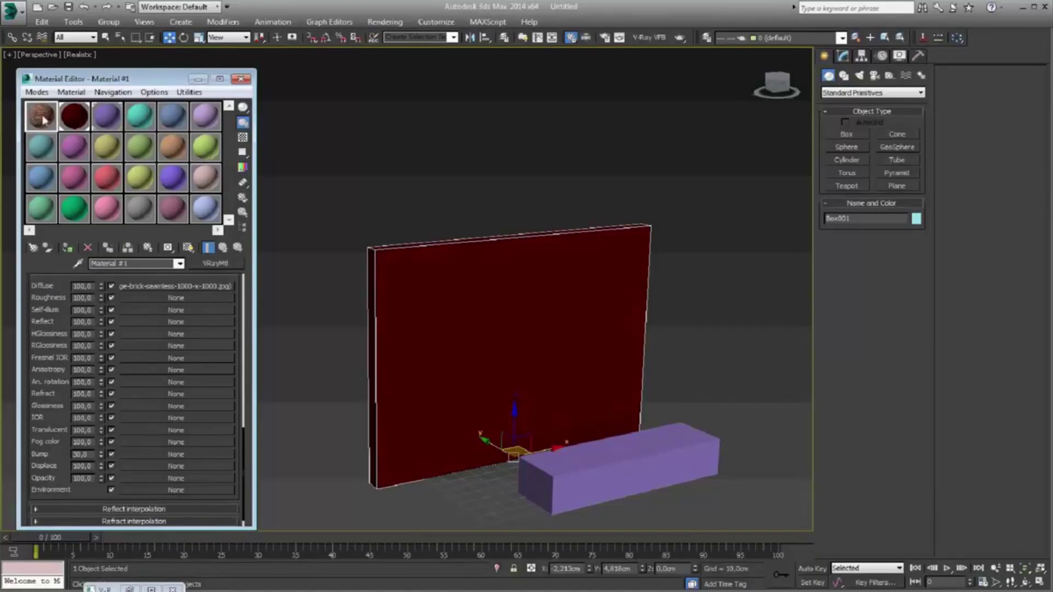
Assign Material #1 to the wall box and return to the material's basic parameters
{"action": "left_click_drag", "start_coordinate": [42, 118], "coordinate": [491, 290]}
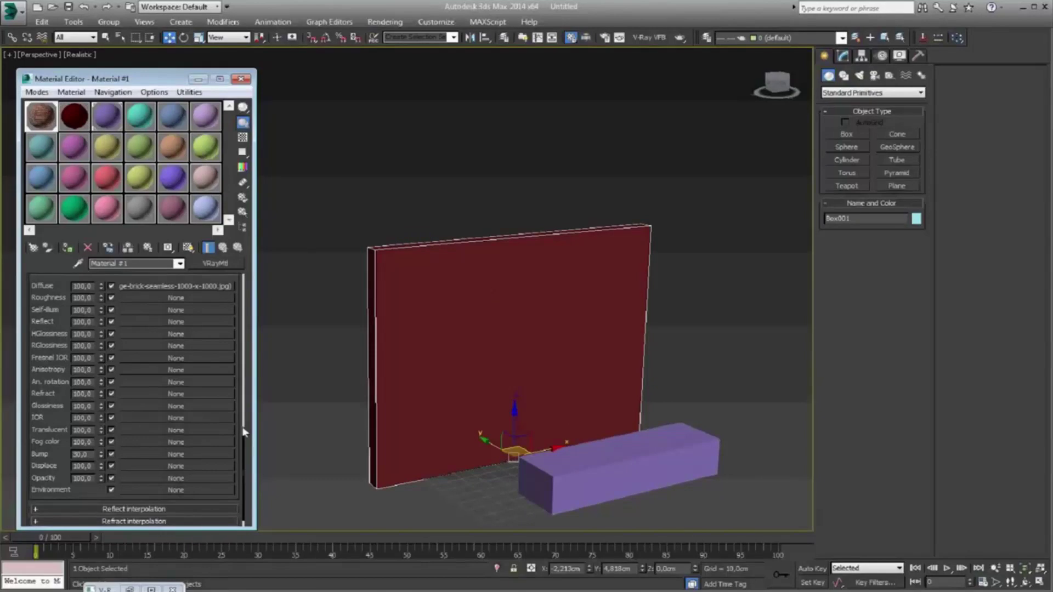
{"action": "left_click_drag", "start_coordinate": [244, 427], "coordinate": [246, 318]}
{"action": "scroll", "coordinate": [106, 348], "scroll_direction": "up", "scroll_amount": 3}
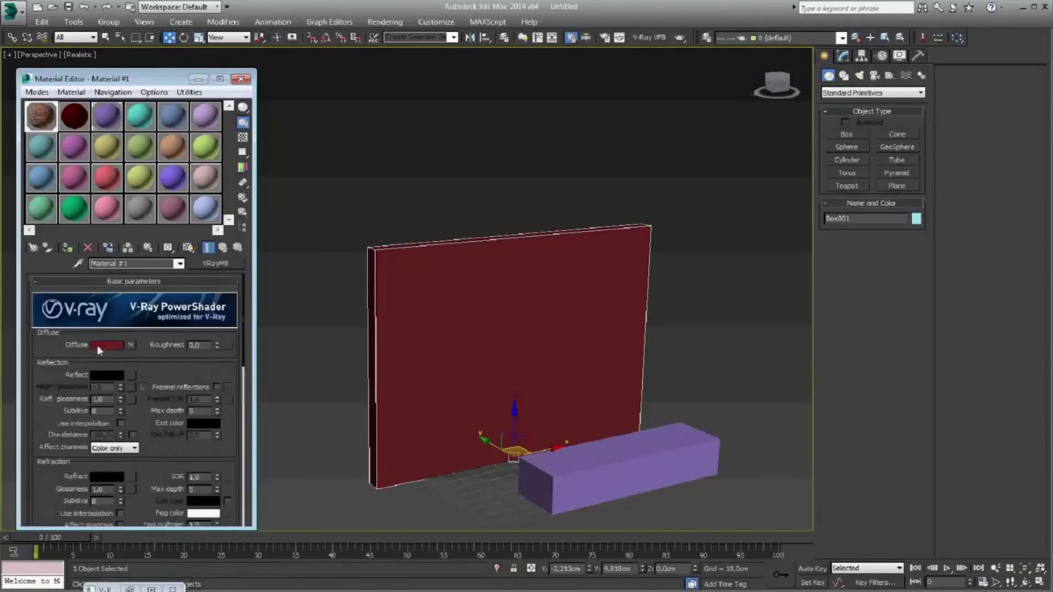
Turn on the viewport display of Material #1 so its brick texture is shown on the wall box
{"action": "mouse_move", "coordinate": [453, 314]}
{"action": "middle_mouse_down", "text": "alt"}
{"action": "mouse_move", "coordinate": [540, 333]}
{"action": "mouse_move", "coordinate": [439, 318]}
{"action": "middle_mouse_up", "text": "alt"}
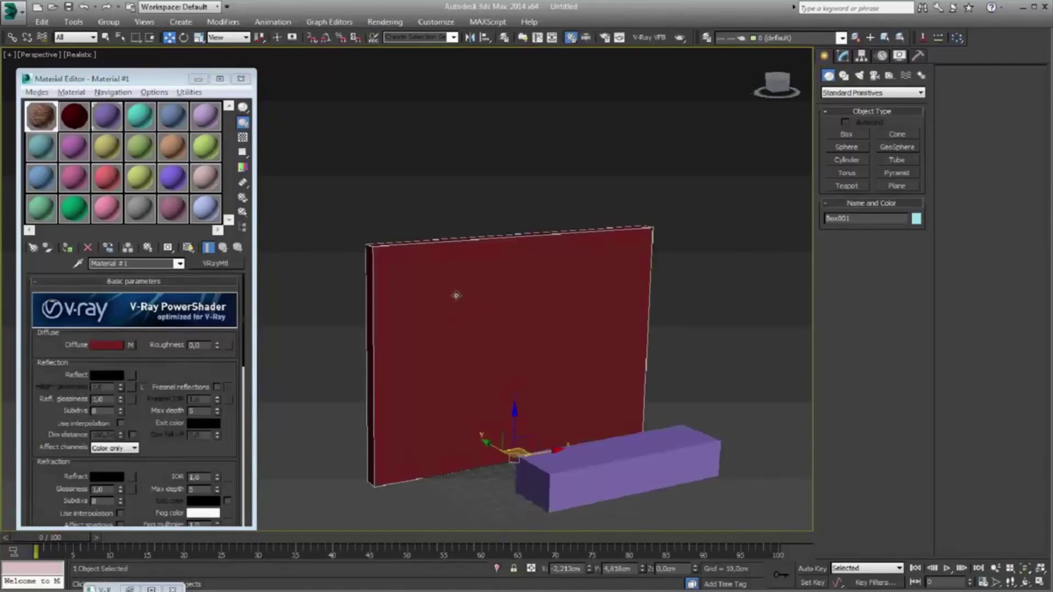
{"action": "scroll", "coordinate": [456, 295], "scroll_direction": "up", "scroll_amount": 3}
{"action": "middle_click_drag", "start_coordinate": [485, 231], "coordinate": [477, 192]}
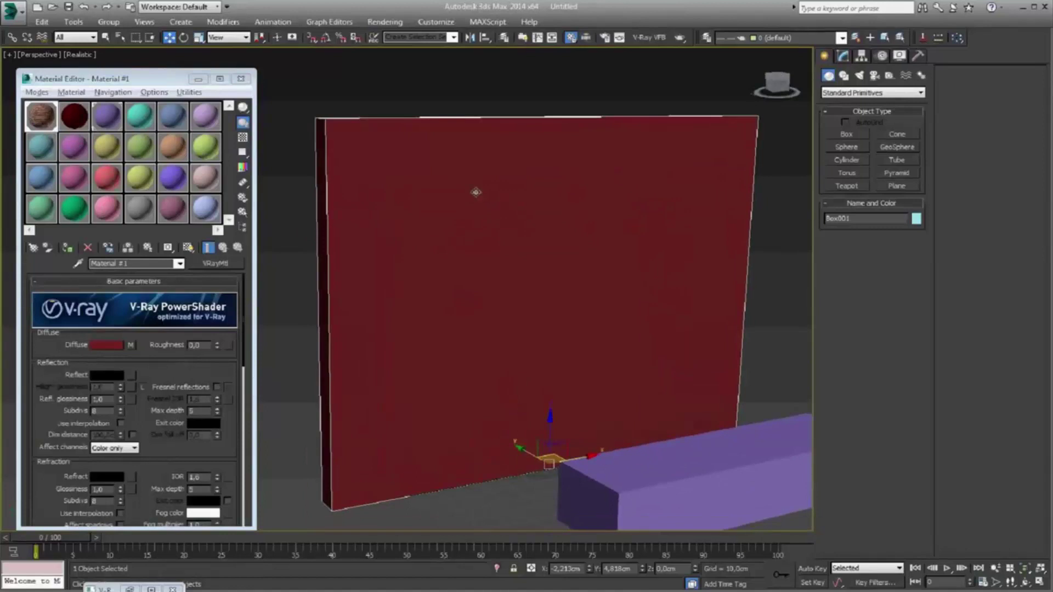
{"action": "left_click_drag", "start_coordinate": [182, 85], "coordinate": [176, 97]}
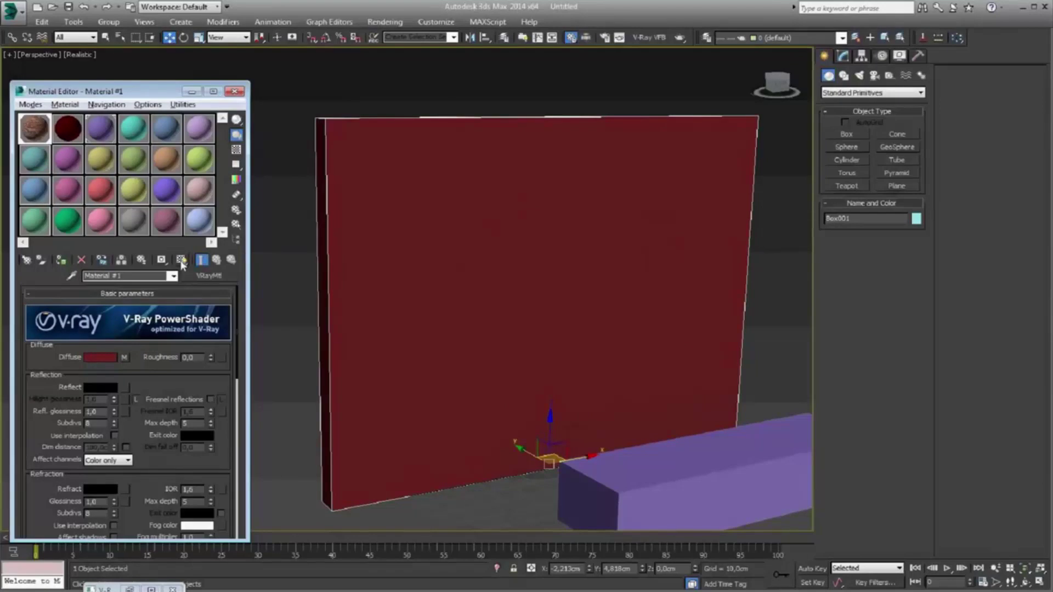
{"action": "left_click", "coordinate": [181, 260]}
Render the perspective view to check the brick wall and purple box, and close the rendered image
{"action": "middle_click_drag", "start_coordinate": [384, 225], "coordinate": [345, 222], "text": "alt"}
{"action": "left_click", "coordinate": [620, 38]}
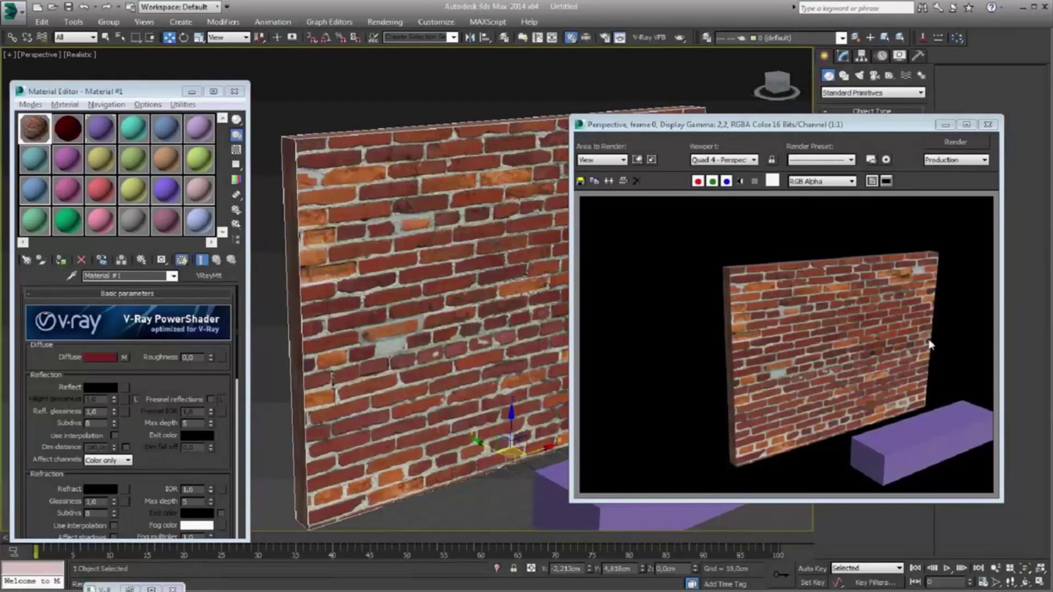
{"action": "left_click", "coordinate": [988, 125]}
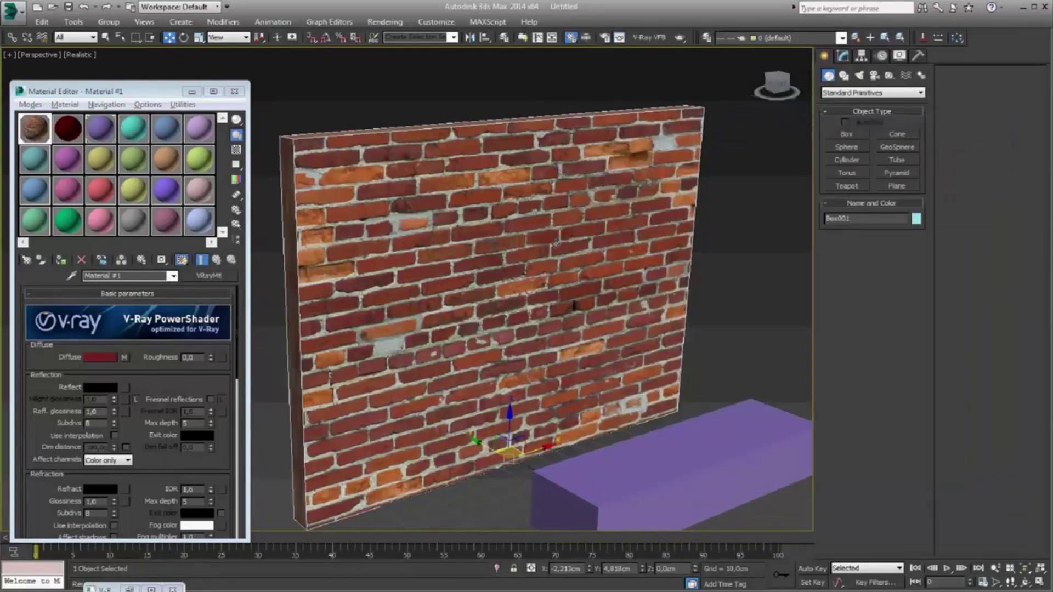
{"action": "middle_click_drag", "start_coordinate": [555, 242], "coordinate": [453, 296], "text": "alt"}
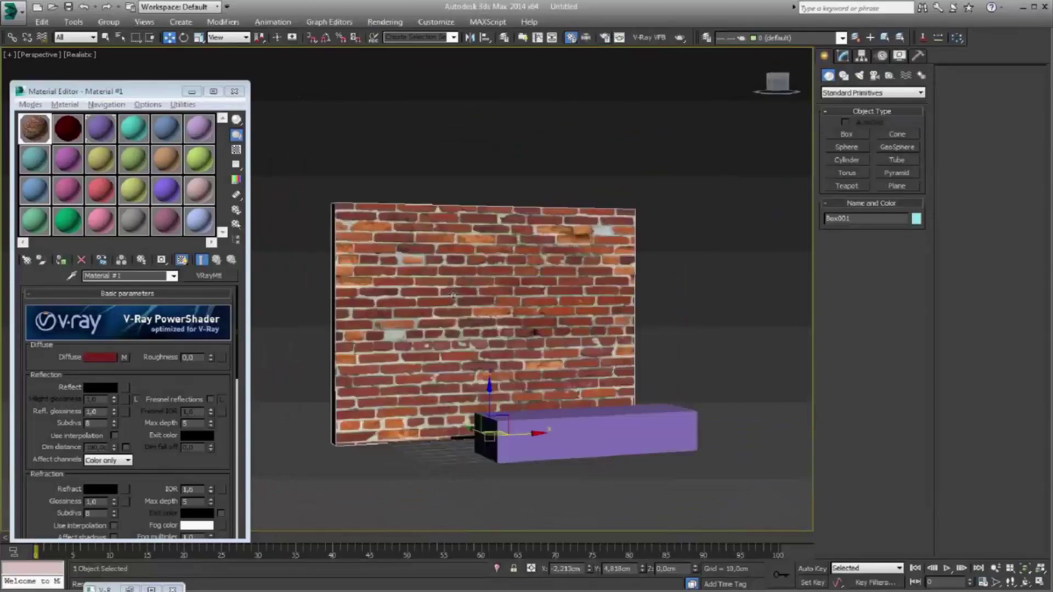